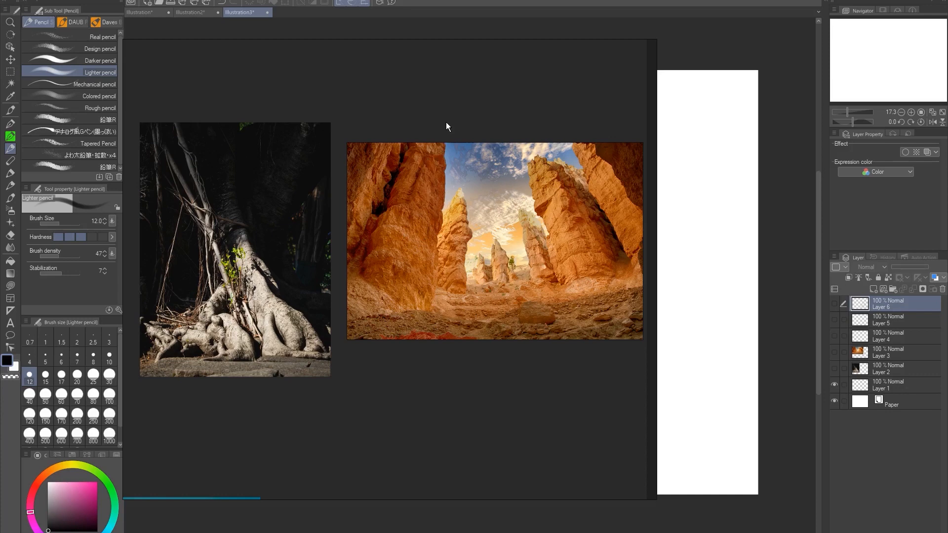
# Step: Move the reference image window off the canvas and show the tree-root photo on Layer 2
pyautogui.moveTo(601, 65); pyautogui.dragTo(0, 101)
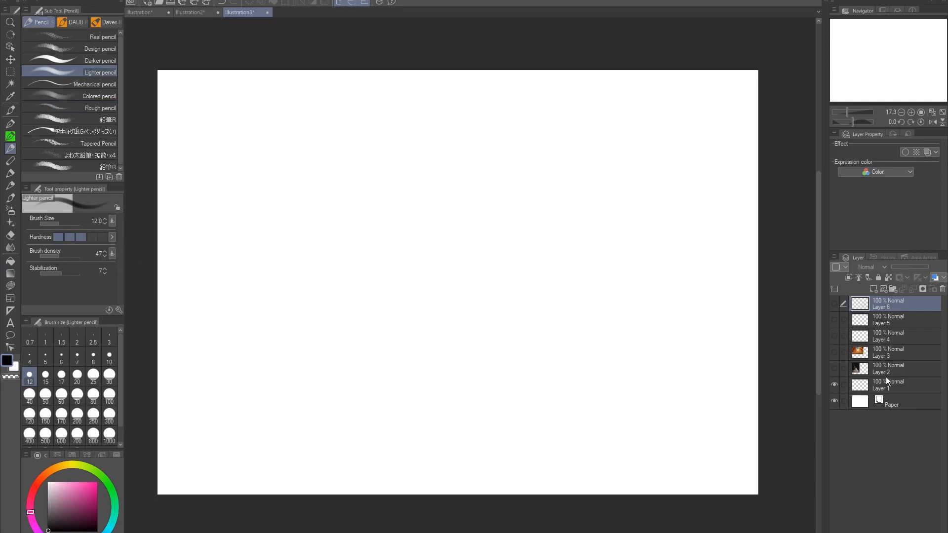
pyautogui.click(834, 368)
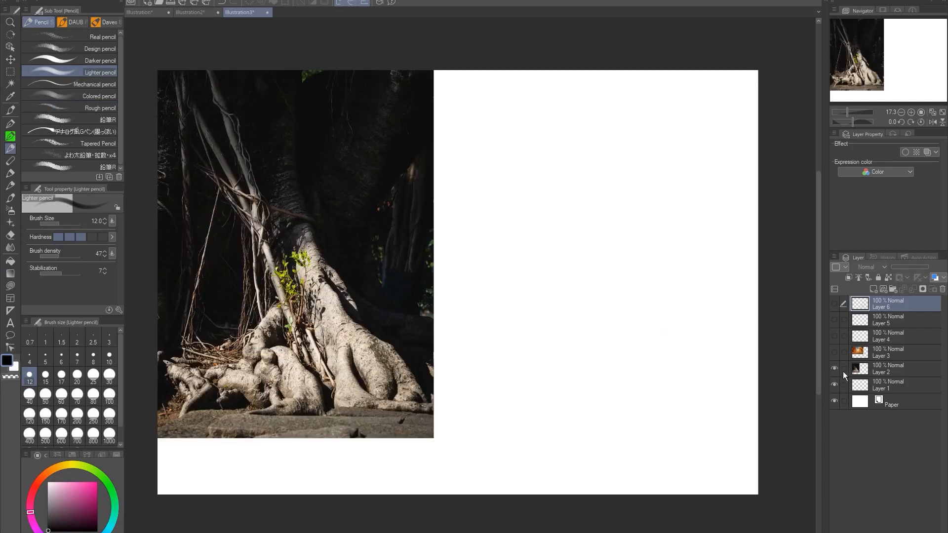
# Step: On a new layer, outline the lit root mass with a rough pink triangle using the Lighter pencil at size 200
pyautogui.click(872, 289)
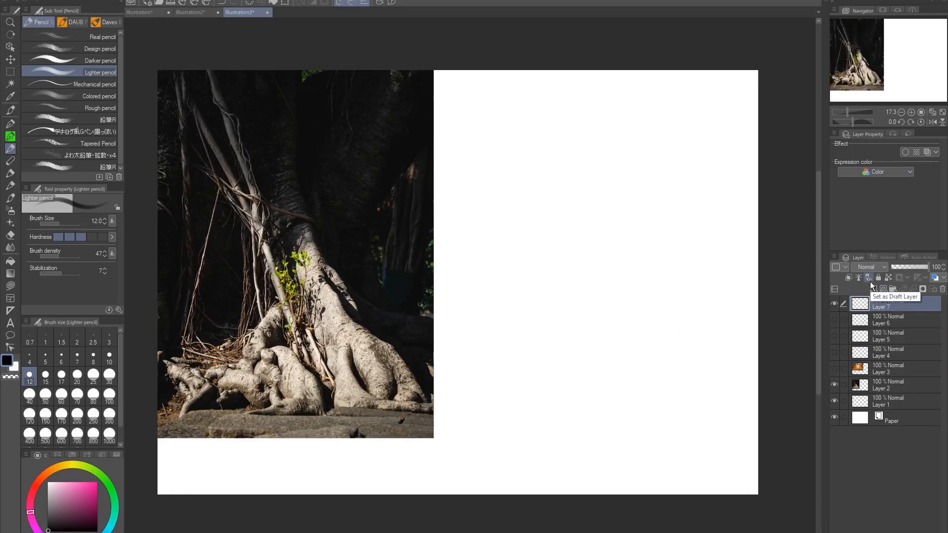
pyautogui.click(91, 488)
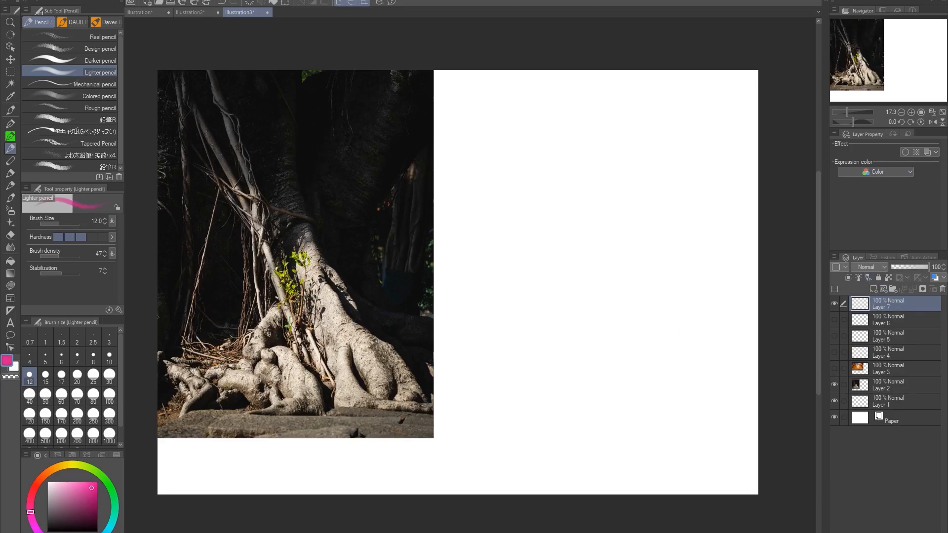
pyautogui.moveTo(295, 231); pyautogui.dragTo(288, 254)
pyautogui.click(77, 415)
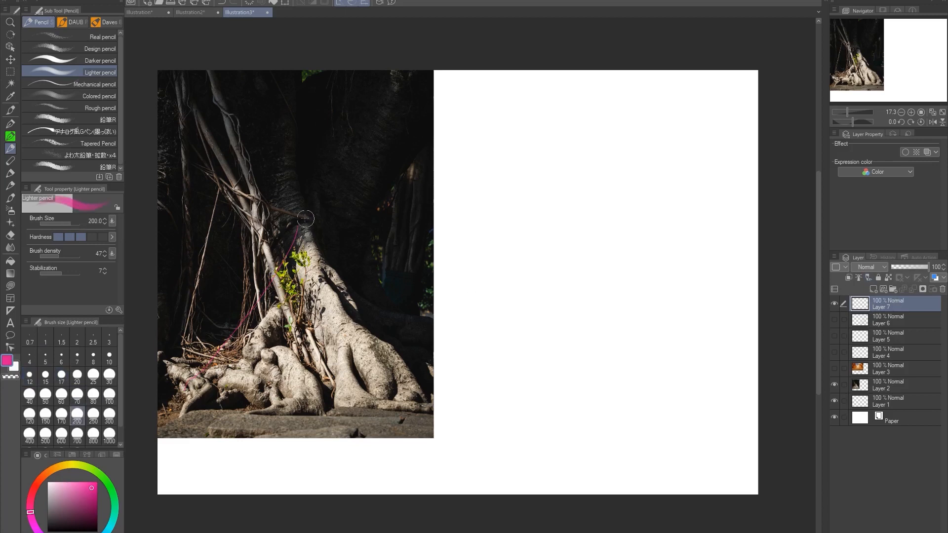
pyautogui.moveTo(306, 219)
pyautogui.mouseDown()
pyautogui.moveTo(183, 403)
pyautogui.moveTo(380, 410)
pyautogui.mouseUp()
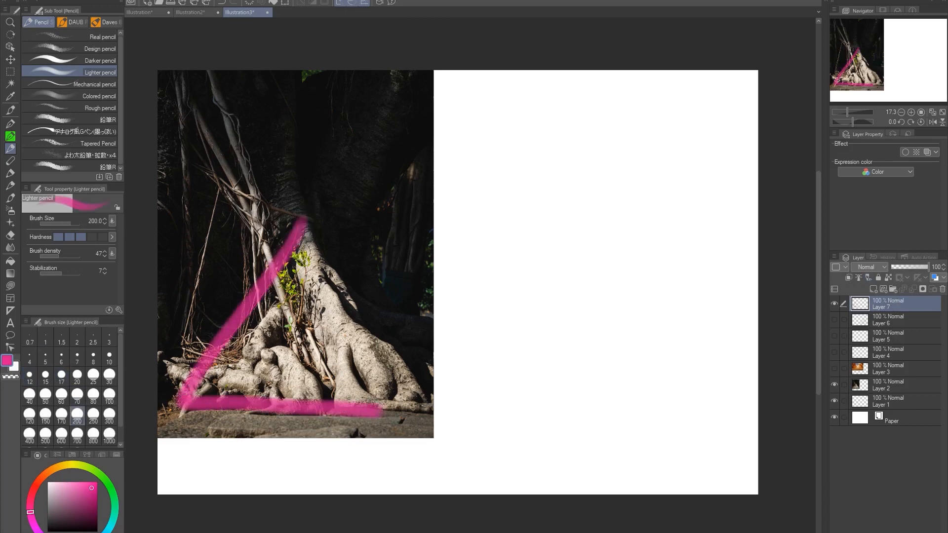
pyautogui.moveTo(305, 217)
pyautogui.mouseDown()
pyautogui.moveTo(408, 317)
pyautogui.moveTo(414, 395)
pyautogui.moveTo(395, 410)
pyautogui.mouseUp()
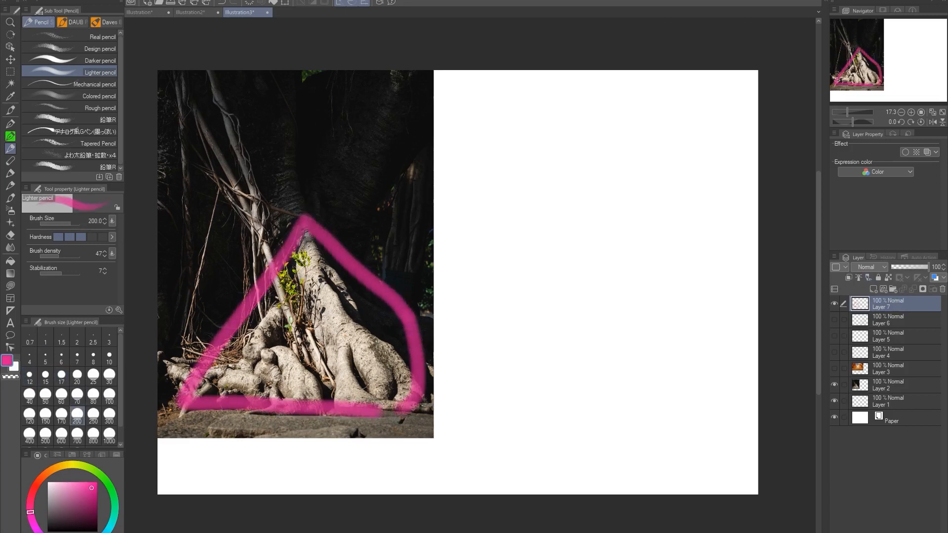
# Step: Draw a pink 6, a small loop and a long curved stroke over the dark background above the triangle
pyautogui.moveTo(389, 112)
pyautogui.mouseDown()
pyautogui.moveTo(371, 179)
pyautogui.moveTo(366, 148)
pyautogui.mouseUp()
pyautogui.moveTo(249, 144); pyautogui.dragTo(247, 146)
pyautogui.moveTo(195, 142); pyautogui.dragTo(183, 257)
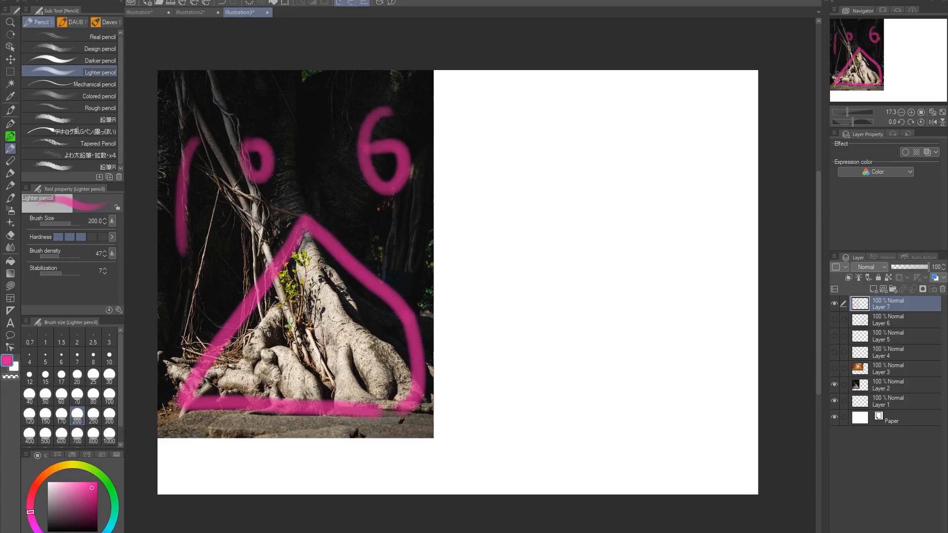
# Step: Hide the pink annotation layer, add a new layer and set the pencil to black at size 12
pyautogui.click(835, 304)
pyautogui.click(873, 289)
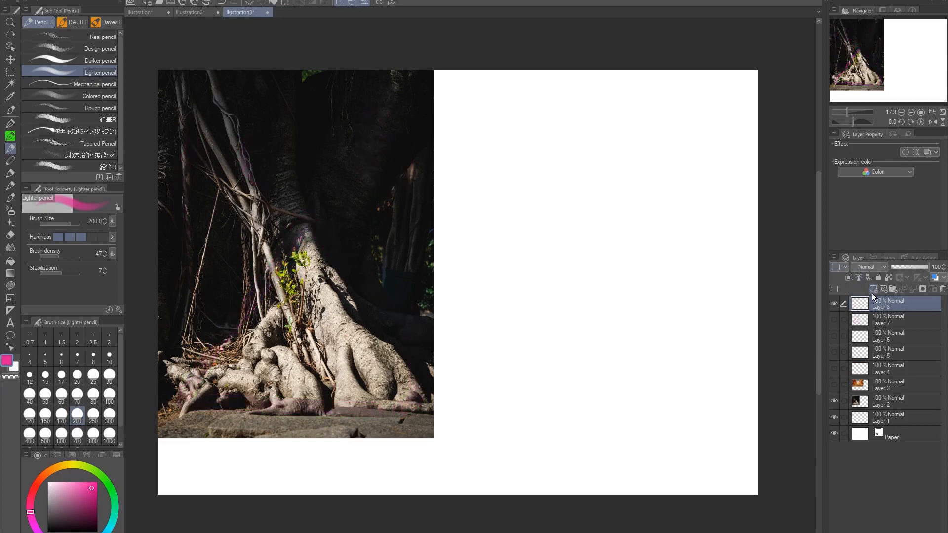
pyautogui.moveTo(61, 521); pyautogui.dragTo(48, 531)
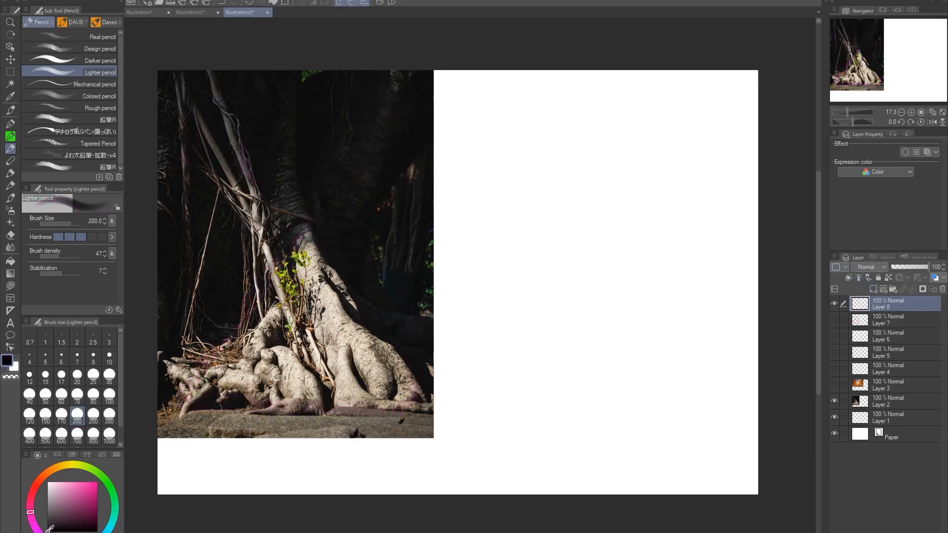
pyautogui.click(30, 376)
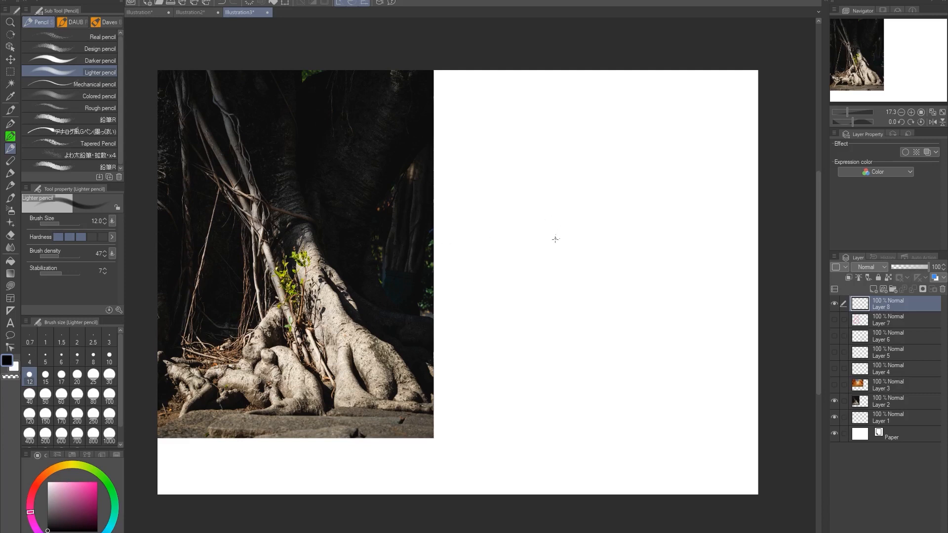
# Step: Beside the photo, sketch the trunk's top and right contour down to the large right root, with its slit and inner creases
pyautogui.moveTo(555, 240)
pyautogui.mouseDown()
pyautogui.moveTo(576, 219)
pyautogui.moveTo(643, 307)
pyautogui.mouseUp()
pyautogui.moveTo(592, 262); pyautogui.dragTo(643, 307)
pyautogui.moveTo(591, 262)
pyautogui.mouseDown()
pyautogui.moveTo(623, 315)
pyautogui.moveTo(693, 365)
pyautogui.moveTo(744, 423)
pyautogui.mouseUp()
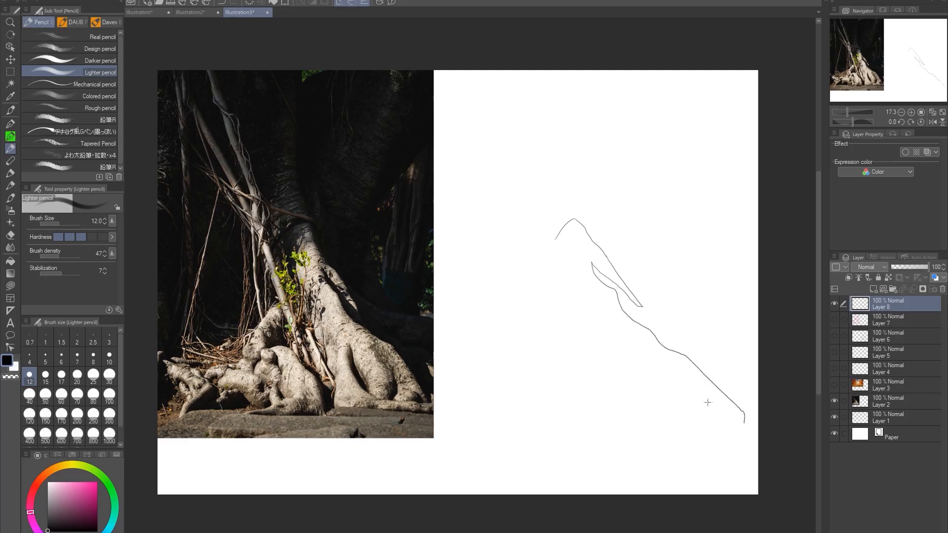
pyautogui.moveTo(705, 394)
pyautogui.mouseDown()
pyautogui.moveTo(703, 423)
pyautogui.moveTo(713, 407)
pyautogui.moveTo(713, 416)
pyautogui.moveTo(743, 426)
pyautogui.mouseUp()
pyautogui.moveTo(661, 367)
pyautogui.mouseDown()
pyautogui.moveTo(661, 406)
pyautogui.moveTo(677, 421)
pyautogui.mouseUp()
pyautogui.moveTo(661, 367); pyautogui.dragTo(679, 420)
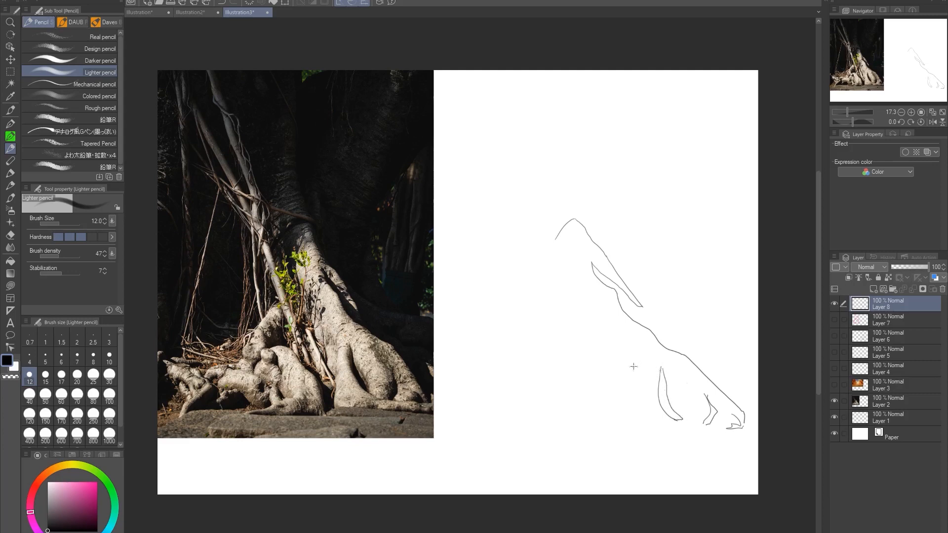
# Step: Outline the rounded base of the large right root and the ground edges running out from its foot
pyautogui.moveTo(634, 369)
pyautogui.mouseDown()
pyautogui.moveTo(649, 365)
pyautogui.moveTo(632, 422)
pyautogui.moveTo(642, 439)
pyautogui.moveTo(745, 445)
pyautogui.mouseUp()
pyautogui.moveTo(675, 439); pyautogui.dragTo(723, 443)
pyautogui.moveTo(676, 421); pyautogui.dragTo(753, 433)
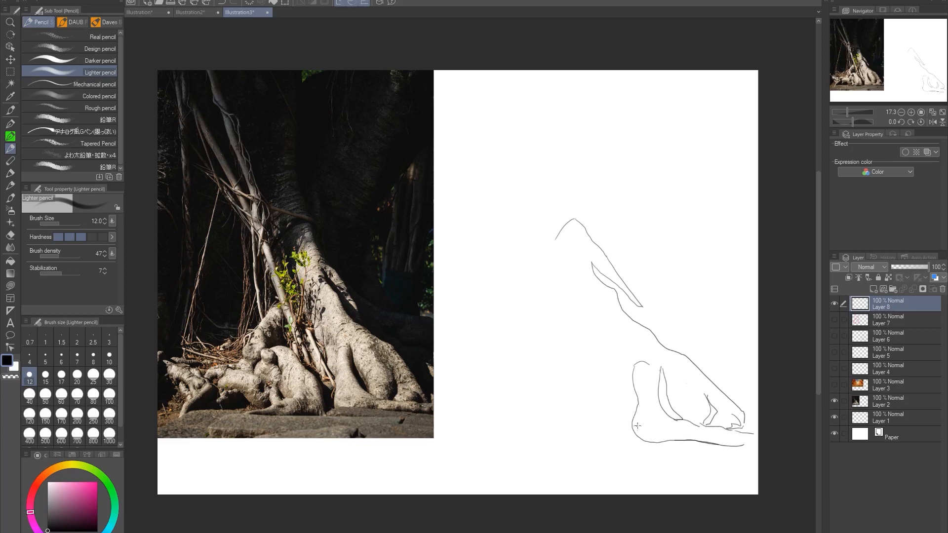
# Step: Add short hatching and curved contour lines to the base and folds of the large right root
pyautogui.moveTo(636, 429); pyautogui.dragTo(643, 438)
pyautogui.moveTo(644, 434); pyautogui.dragTo(643, 439)
pyautogui.moveTo(650, 434); pyautogui.dragTo(661, 442)
pyautogui.moveTo(656, 371)
pyautogui.mouseDown()
pyautogui.moveTo(638, 391)
pyautogui.moveTo(653, 369)
pyautogui.mouseUp()
pyautogui.moveTo(654, 384); pyautogui.dragTo(644, 399)
pyautogui.moveTo(664, 370)
pyautogui.mouseDown()
pyautogui.moveTo(663, 411)
pyautogui.moveTo(675, 421)
pyautogui.moveTo(707, 398)
pyautogui.moveTo(716, 410)
pyautogui.moveTo(706, 424)
pyautogui.moveTo(698, 394)
pyautogui.moveTo(677, 372)
pyautogui.moveTo(672, 401)
pyautogui.moveTo(673, 386)
pyautogui.moveTo(692, 423)
pyautogui.moveTo(697, 401)
pyautogui.moveTo(685, 411)
pyautogui.moveTo(702, 403)
pyautogui.moveTo(678, 398)
pyautogui.moveTo(698, 390)
pyautogui.moveTo(683, 381)
pyautogui.moveTo(702, 390)
pyautogui.moveTo(702, 373)
pyautogui.moveTo(728, 415)
pyautogui.mouseUp()
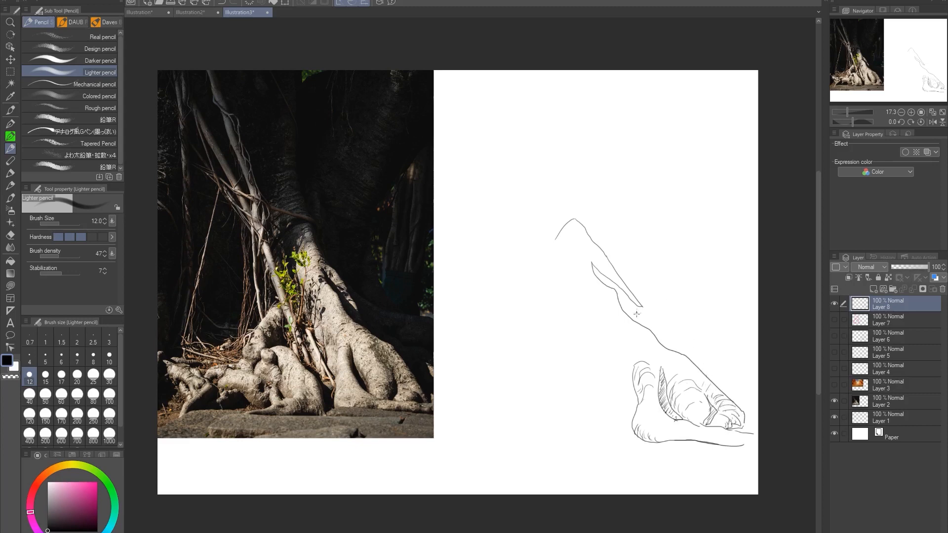
# Step: Sketch the sweeping background root behind the trunk and the trunk's cut top and left contour
pyautogui.moveTo(662, 352); pyautogui.dragTo(668, 351)
pyautogui.moveTo(615, 256)
pyautogui.mouseDown()
pyautogui.moveTo(664, 311)
pyautogui.moveTo(733, 333)
pyautogui.moveTo(760, 334)
pyautogui.mouseUp()
pyautogui.moveTo(573, 222); pyautogui.dragTo(557, 244)
pyautogui.moveTo(620, 394); pyautogui.dragTo(632, 405)
pyautogui.moveTo(555, 247); pyautogui.dragTo(628, 396)
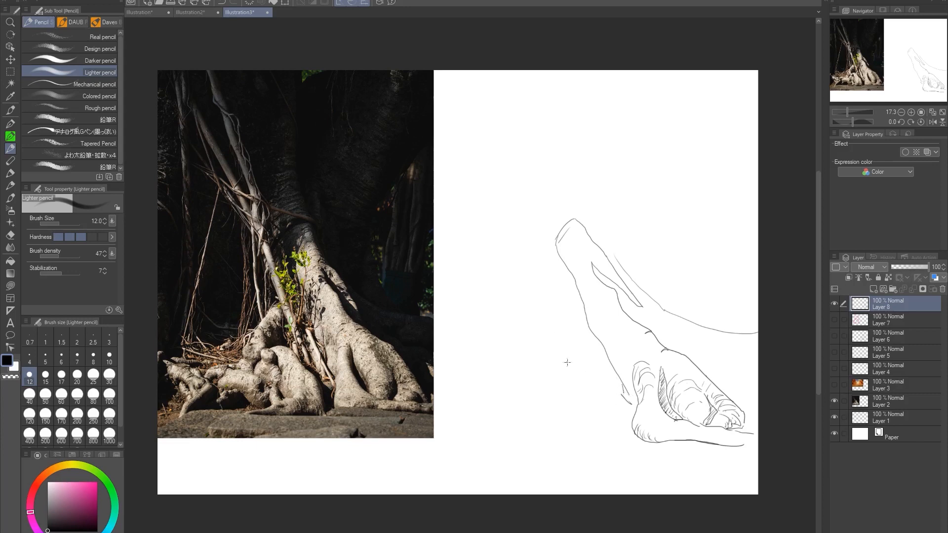
# Step: Outline the middle root left of the trunk's foot and hatch the dark crease inside it
pyautogui.moveTo(568, 367)
pyautogui.mouseDown()
pyautogui.moveTo(599, 372)
pyautogui.moveTo(619, 406)
pyautogui.moveTo(621, 437)
pyautogui.moveTo(587, 429)
pyautogui.moveTo(560, 441)
pyautogui.moveTo(617, 439)
pyautogui.moveTo(586, 434)
pyautogui.moveTo(597, 439)
pyautogui.mouseUp()
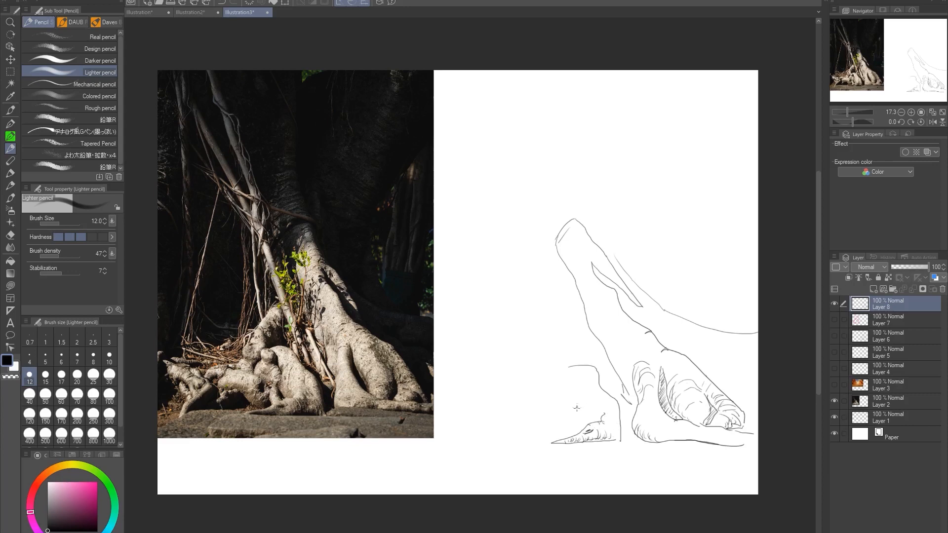
pyautogui.moveTo(575, 399); pyautogui.dragTo(588, 423)
pyautogui.moveTo(580, 419)
pyautogui.mouseDown()
pyautogui.moveTo(583, 427)
pyautogui.moveTo(578, 416)
pyautogui.mouseUp()
pyautogui.moveTo(568, 366); pyautogui.dragTo(579, 376)
# Step: Sketch the slender aerial root along the trunk's left side and shade the folds around the trunk's foot
pyautogui.moveTo(534, 251); pyautogui.dragTo(606, 390)
pyautogui.moveTo(543, 251); pyautogui.dragTo(547, 263)
pyautogui.moveTo(546, 263); pyautogui.dragTo(551, 271)
pyautogui.moveTo(586, 424)
pyautogui.mouseDown()
pyautogui.moveTo(578, 417)
pyautogui.moveTo(582, 429)
pyautogui.mouseUp()
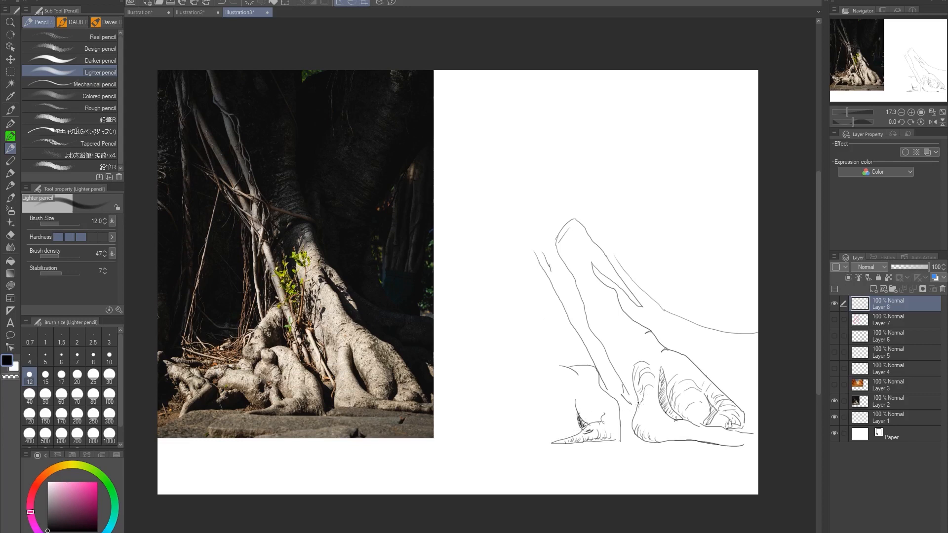
pyautogui.moveTo(642, 415); pyautogui.dragTo(636, 421)
pyautogui.moveTo(630, 335)
pyautogui.mouseDown()
pyautogui.moveTo(634, 340)
pyautogui.moveTo(624, 379)
pyautogui.mouseUp()
# Step: Draw the sloping left root and the small knobby root beneath it, with hatching under the knob
pyautogui.moveTo(558, 365); pyautogui.dragTo(558, 369)
pyautogui.moveTo(559, 295); pyautogui.dragTo(509, 378)
pyautogui.moveTo(546, 348); pyautogui.dragTo(565, 403)
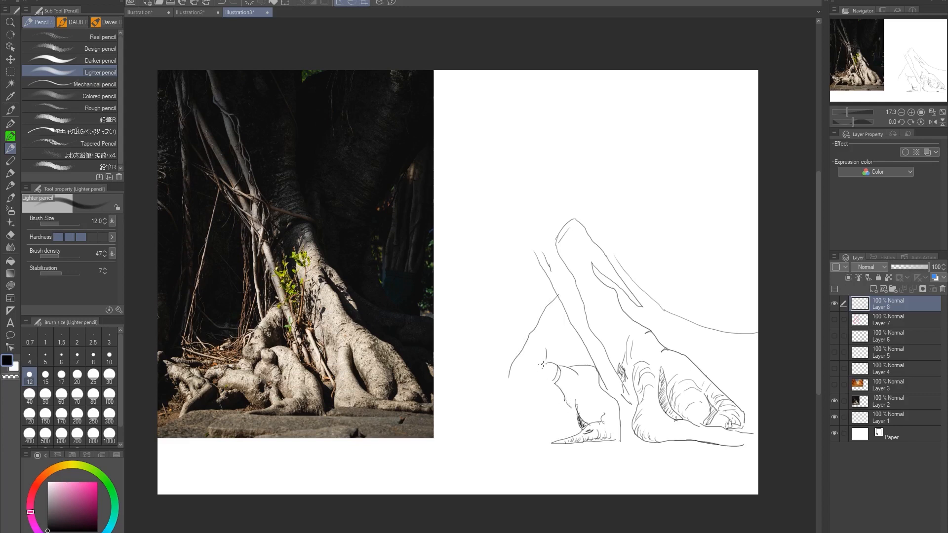
pyautogui.moveTo(544, 363)
pyautogui.mouseDown()
pyautogui.moveTo(532, 397)
pyautogui.moveTo(533, 381)
pyautogui.moveTo(551, 397)
pyautogui.moveTo(539, 373)
pyautogui.moveTo(548, 381)
pyautogui.mouseUp()
pyautogui.moveTo(557, 375)
pyautogui.mouseDown()
pyautogui.moveTo(567, 392)
pyautogui.moveTo(562, 374)
pyautogui.moveTo(563, 398)
pyautogui.moveTo(577, 370)
pyautogui.moveTo(568, 370)
pyautogui.moveTo(568, 401)
pyautogui.mouseUp()
pyautogui.moveTo(574, 397); pyautogui.dragTo(575, 404)
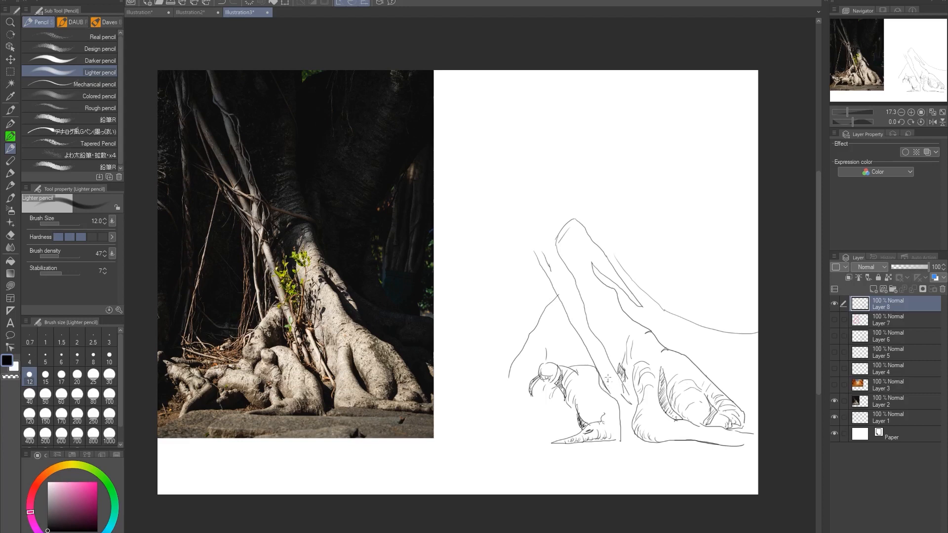
# Step: Complete the aerial root's edge, then hatch the trunk's shaded left side and add contour lines across its surface
pyautogui.moveTo(551, 269); pyautogui.dragTo(621, 390)
pyautogui.moveTo(555, 239)
pyautogui.mouseDown()
pyautogui.moveTo(563, 288)
pyautogui.moveTo(557, 249)
pyautogui.moveTo(566, 294)
pyautogui.moveTo(581, 303)
pyautogui.moveTo(593, 345)
pyautogui.mouseUp()
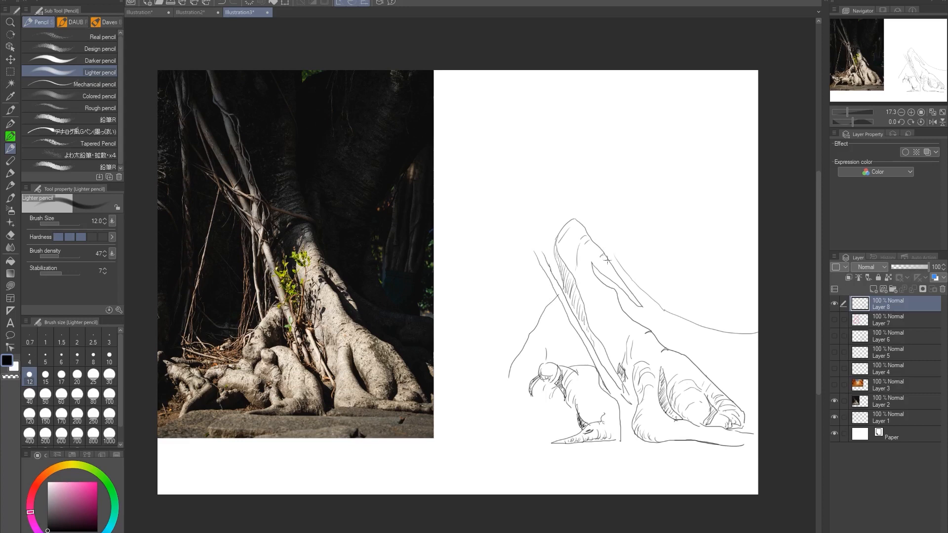
pyautogui.moveTo(607, 260); pyautogui.dragTo(615, 279)
pyautogui.moveTo(585, 242)
pyautogui.mouseDown()
pyautogui.moveTo(572, 258)
pyautogui.moveTo(577, 229)
pyautogui.moveTo(562, 247)
pyautogui.moveTo(597, 291)
pyautogui.moveTo(595, 268)
pyautogui.moveTo(585, 294)
pyautogui.moveTo(591, 270)
pyautogui.moveTo(579, 280)
pyautogui.moveTo(580, 270)
pyautogui.moveTo(600, 286)
pyautogui.moveTo(586, 295)
pyautogui.moveTo(603, 288)
pyautogui.moveTo(585, 307)
pyautogui.moveTo(609, 345)
pyautogui.moveTo(604, 326)
pyautogui.moveTo(605, 346)
pyautogui.moveTo(625, 329)
pyautogui.mouseUp()
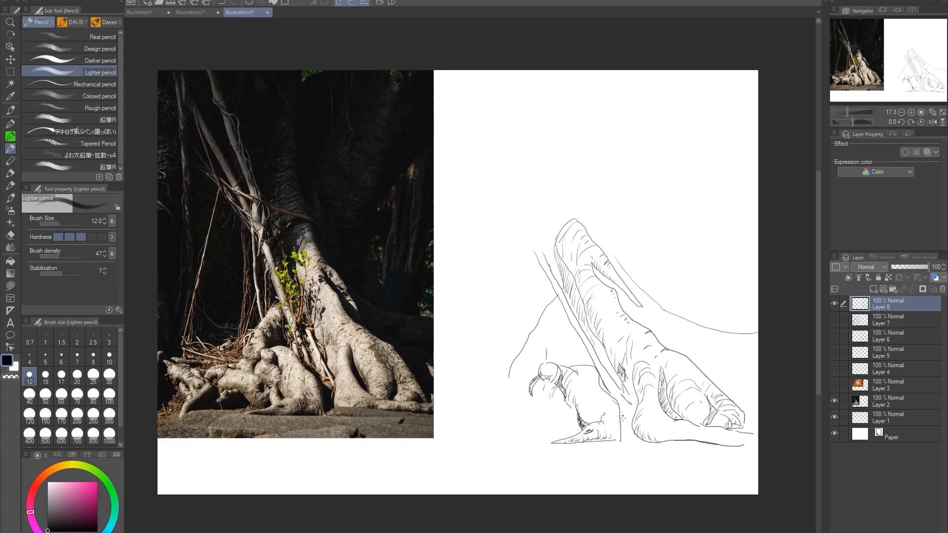
# Step: Hatch the dark gap between the middle root and the large right root
pyautogui.moveTo(617, 442); pyautogui.dragTo(633, 439)
pyautogui.moveTo(620, 402)
pyautogui.mouseDown()
pyautogui.moveTo(627, 444)
pyautogui.moveTo(637, 442)
pyautogui.mouseUp()
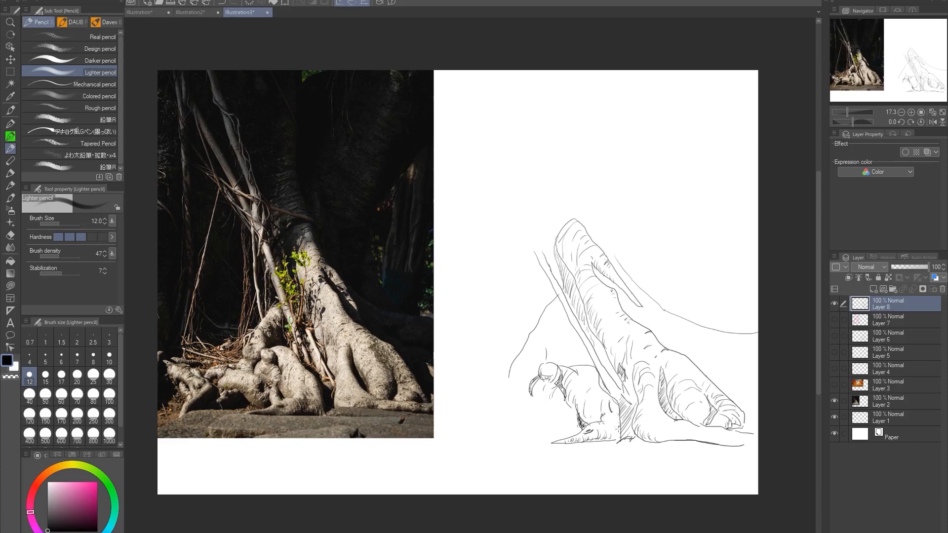
pyautogui.moveTo(624, 424); pyautogui.dragTo(617, 440)
# Step: Sketch the twisted far-left roots with their pointed broken ends and hatch their shaded undersides
pyautogui.moveTo(547, 410)
pyautogui.mouseDown()
pyautogui.moveTo(559, 412)
pyautogui.moveTo(547, 435)
pyautogui.moveTo(560, 438)
pyautogui.moveTo(524, 421)
pyautogui.moveTo(508, 433)
pyautogui.moveTo(492, 425)
pyautogui.moveTo(485, 438)
pyautogui.moveTo(503, 405)
pyautogui.moveTo(486, 423)
pyautogui.moveTo(486, 411)
pyautogui.moveTo(476, 406)
pyautogui.moveTo(480, 418)
pyautogui.moveTo(454, 381)
pyautogui.moveTo(502, 398)
pyautogui.mouseUp()
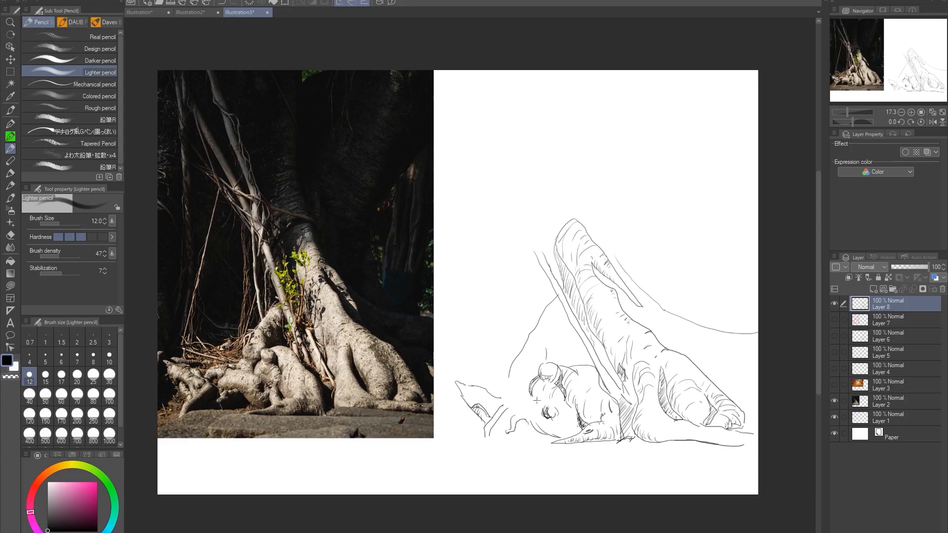
pyautogui.moveTo(536, 401)
pyautogui.mouseDown()
pyautogui.moveTo(499, 391)
pyautogui.moveTo(499, 403)
pyautogui.moveTo(501, 383)
pyautogui.moveTo(489, 395)
pyautogui.moveTo(524, 382)
pyautogui.moveTo(479, 385)
pyautogui.mouseUp()
pyautogui.moveTo(458, 388)
pyautogui.mouseDown()
pyautogui.moveTo(478, 403)
pyautogui.moveTo(459, 390)
pyautogui.moveTo(486, 419)
pyautogui.mouseUp()
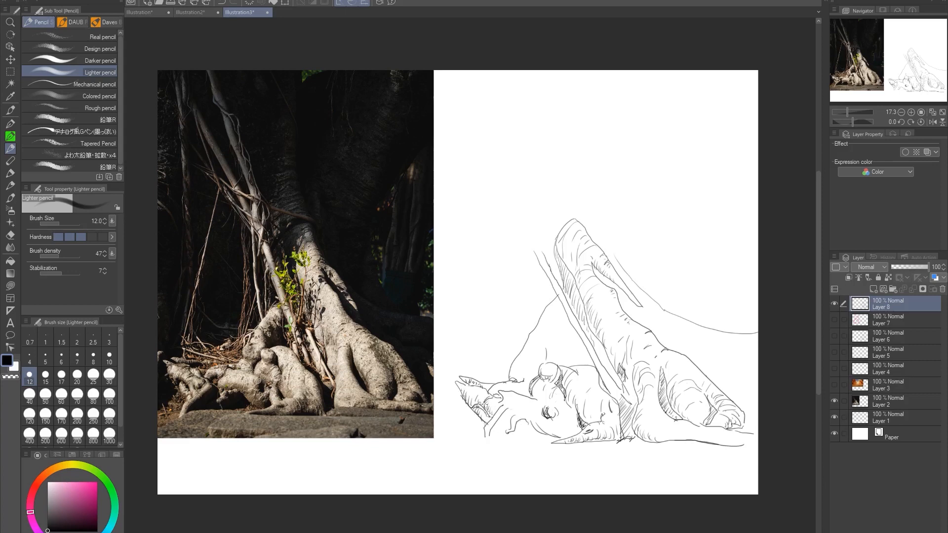
pyautogui.moveTo(486, 425)
pyautogui.mouseDown()
pyautogui.moveTo(496, 437)
pyautogui.moveTo(504, 420)
pyautogui.moveTo(494, 421)
pyautogui.mouseUp()
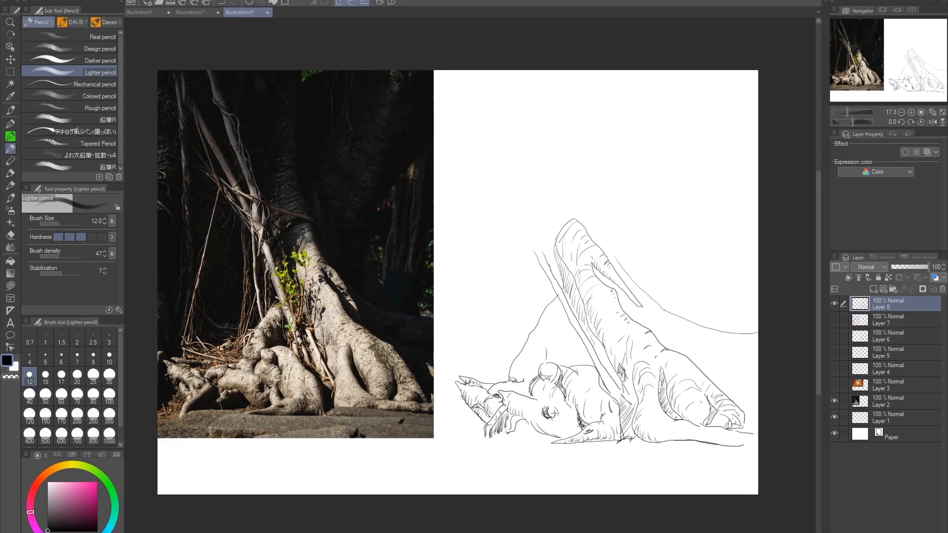
# Step: Deepen the hollow in the left root, then draw the ground line and shadow hatching beneath the left roots
pyautogui.moveTo(554, 412); pyautogui.dragTo(560, 411)
pyautogui.moveTo(559, 419)
pyautogui.mouseDown()
pyautogui.moveTo(524, 420)
pyautogui.moveTo(506, 433)
pyautogui.moveTo(524, 423)
pyautogui.moveTo(513, 434)
pyautogui.moveTo(527, 428)
pyautogui.moveTo(521, 435)
pyautogui.moveTo(552, 440)
pyautogui.moveTo(476, 442)
pyautogui.mouseUp()
pyautogui.moveTo(523, 424); pyautogui.dragTo(537, 431)
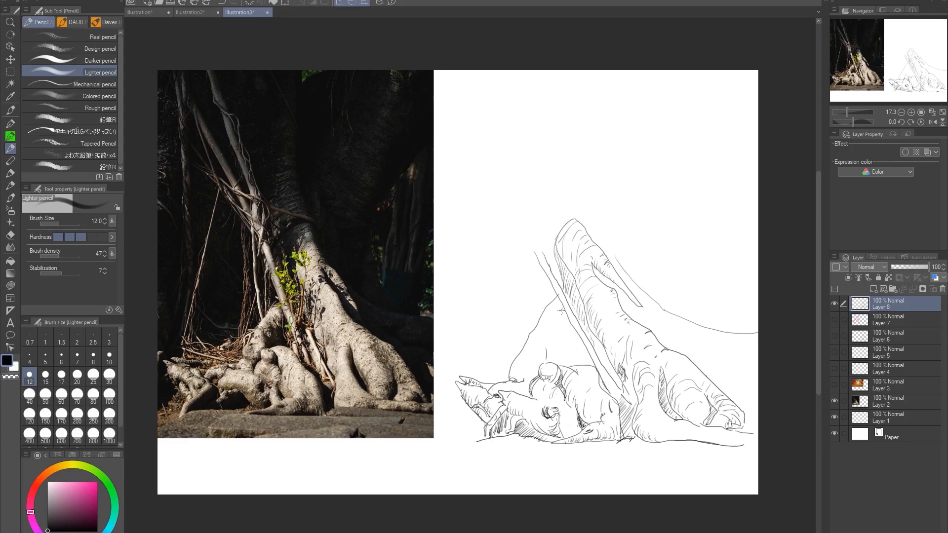
# Step: Draw the inner edge of the sloping left root and fill the triangular gap beside the trunk with dense hatching
pyautogui.moveTo(555, 320)
pyautogui.mouseDown()
pyautogui.moveTo(564, 330)
pyautogui.moveTo(541, 345)
pyautogui.moveTo(536, 366)
pyautogui.mouseUp()
pyautogui.moveTo(542, 349)
pyautogui.mouseDown()
pyautogui.moveTo(541, 362)
pyautogui.moveTo(551, 337)
pyautogui.moveTo(549, 361)
pyautogui.moveTo(562, 363)
pyautogui.mouseUp()
pyautogui.moveTo(569, 320); pyautogui.dragTo(563, 363)
pyautogui.moveTo(573, 328); pyautogui.dragTo(565, 363)
pyautogui.moveTo(575, 332); pyautogui.dragTo(571, 363)
pyautogui.moveTo(576, 322); pyautogui.dragTo(566, 365)
pyautogui.moveTo(578, 339)
pyautogui.mouseDown()
pyautogui.moveTo(570, 365)
pyautogui.moveTo(586, 365)
pyautogui.mouseUp()
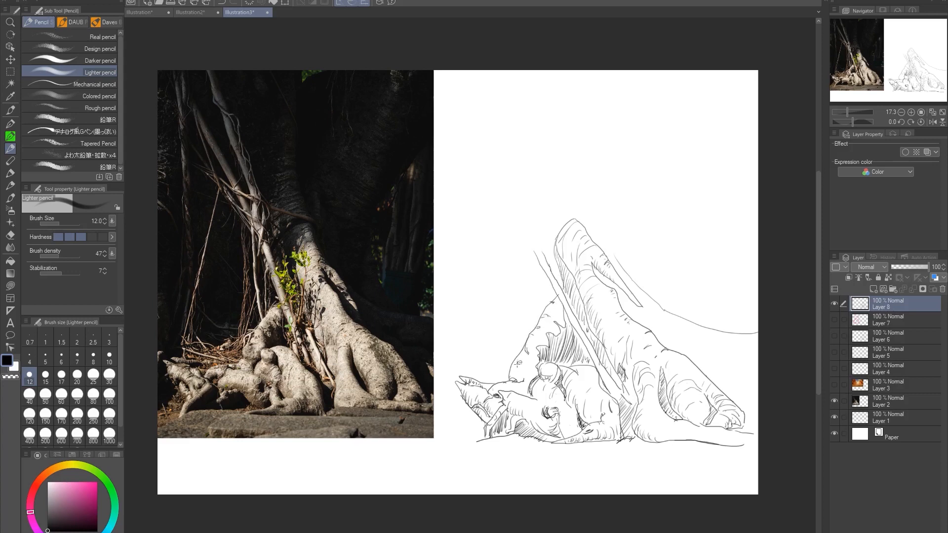
# Step: Extend the aerial root upward to a point and add the thin hanging roots beside it
pyautogui.moveTo(518, 364); pyautogui.dragTo(512, 383)
pyautogui.moveTo(544, 255)
pyautogui.mouseDown()
pyautogui.moveTo(511, 217)
pyautogui.moveTo(536, 252)
pyautogui.mouseUp()
pyautogui.moveTo(525, 240); pyautogui.dragTo(534, 322)
pyautogui.moveTo(527, 244); pyautogui.dragTo(540, 318)
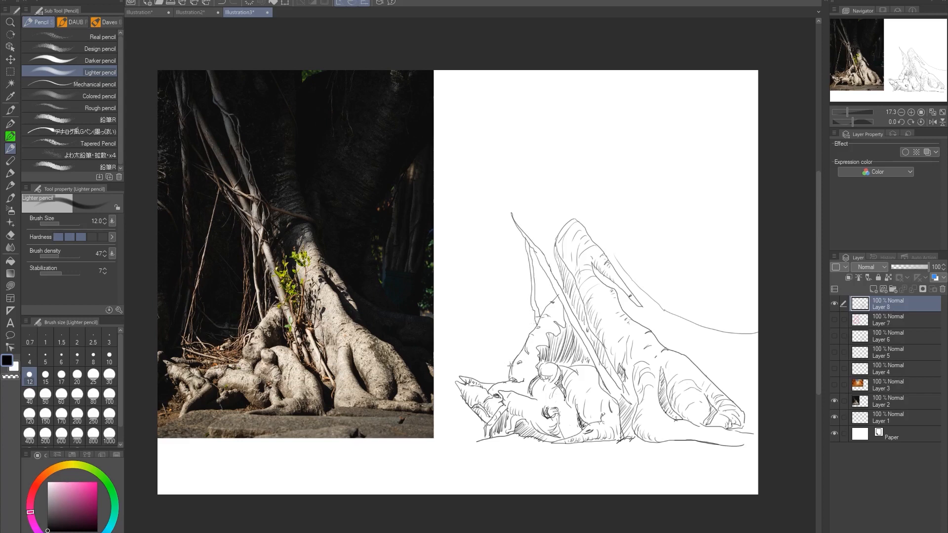
# Step: Sketch loose twigs behind the far-left root and add small shading touches across the lower roots
pyautogui.moveTo(508, 365)
pyautogui.mouseDown()
pyautogui.moveTo(472, 378)
pyautogui.moveTo(509, 378)
pyautogui.moveTo(466, 368)
pyautogui.moveTo(486, 367)
pyautogui.moveTo(458, 367)
pyautogui.moveTo(463, 376)
pyautogui.mouseUp()
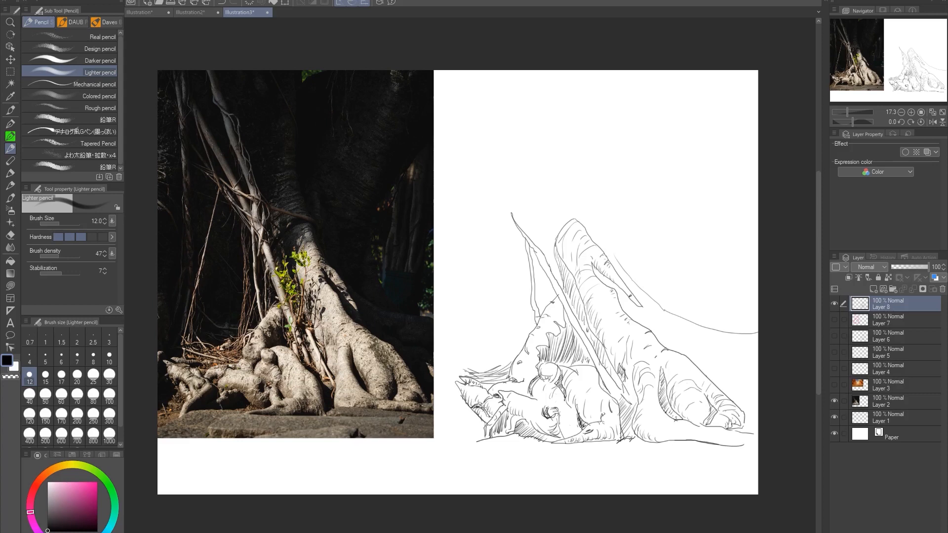
pyautogui.moveTo(485, 408)
pyautogui.mouseDown()
pyautogui.moveTo(476, 416)
pyautogui.moveTo(486, 417)
pyautogui.mouseUp()
pyautogui.moveTo(533, 381); pyautogui.dragTo(532, 384)
pyautogui.moveTo(637, 379); pyautogui.dragTo(634, 436)
pyautogui.moveTo(685, 366); pyautogui.dragTo(697, 384)
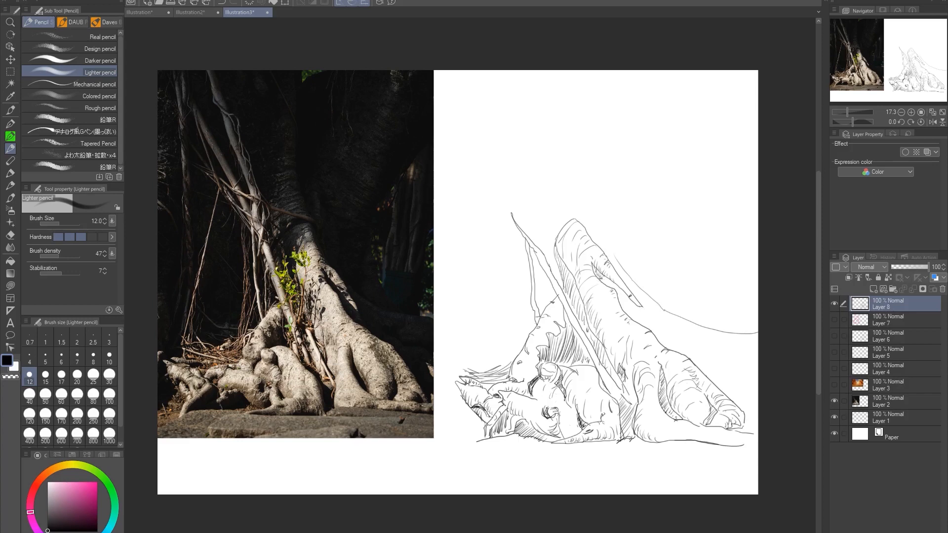
# Step: Hatch the trunk's slit and the shadowed area under the sweeping background root with diagonal lines
pyautogui.moveTo(600, 278); pyautogui.dragTo(639, 316)
pyautogui.moveTo(606, 250)
pyautogui.mouseDown()
pyautogui.moveTo(648, 316)
pyautogui.moveTo(655, 308)
pyautogui.moveTo(668, 317)
pyautogui.moveTo(645, 306)
pyautogui.moveTo(640, 324)
pyautogui.moveTo(664, 329)
pyautogui.moveTo(664, 343)
pyautogui.moveTo(680, 332)
pyautogui.moveTo(656, 339)
pyautogui.moveTo(644, 328)
pyautogui.moveTo(655, 321)
pyautogui.moveTo(683, 355)
pyautogui.moveTo(725, 337)
pyautogui.moveTo(697, 362)
pyautogui.mouseUp()
pyautogui.moveTo(738, 338)
pyautogui.mouseDown()
pyautogui.moveTo(711, 371)
pyautogui.moveTo(740, 409)
pyautogui.mouseUp()
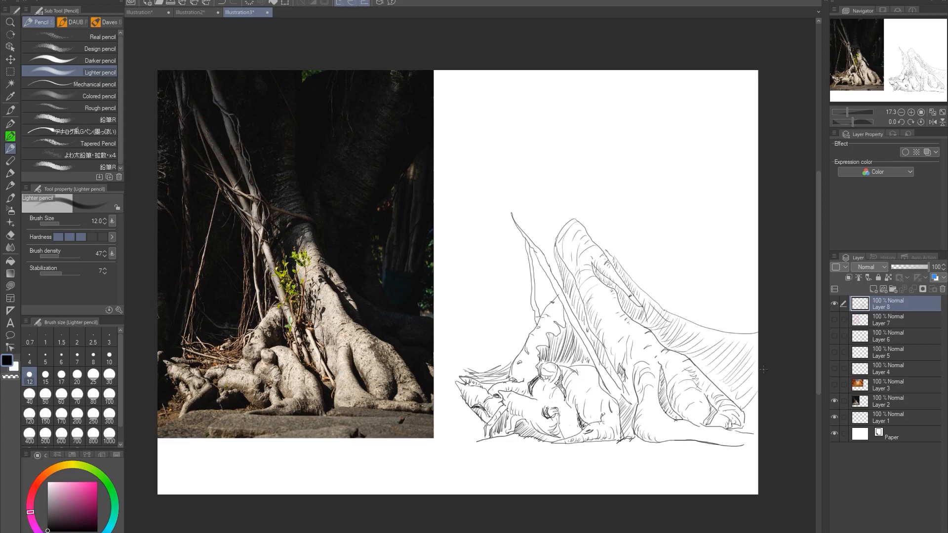
pyautogui.moveTo(712, 338)
pyautogui.mouseDown()
pyautogui.moveTo(690, 352)
pyautogui.moveTo(693, 327)
pyautogui.moveTo(758, 334)
pyautogui.mouseUp()
pyautogui.moveTo(757, 369); pyautogui.dragTo(747, 399)
pyautogui.moveTo(715, 354); pyautogui.dragTo(692, 372)
# Step: Extend the ground line to the canvas's right edge and darken the trunk top, aerial root and triangular gap with final strokes
pyautogui.moveTo(728, 446); pyautogui.dragTo(757, 443)
pyautogui.moveTo(559, 237); pyautogui.dragTo(571, 220)
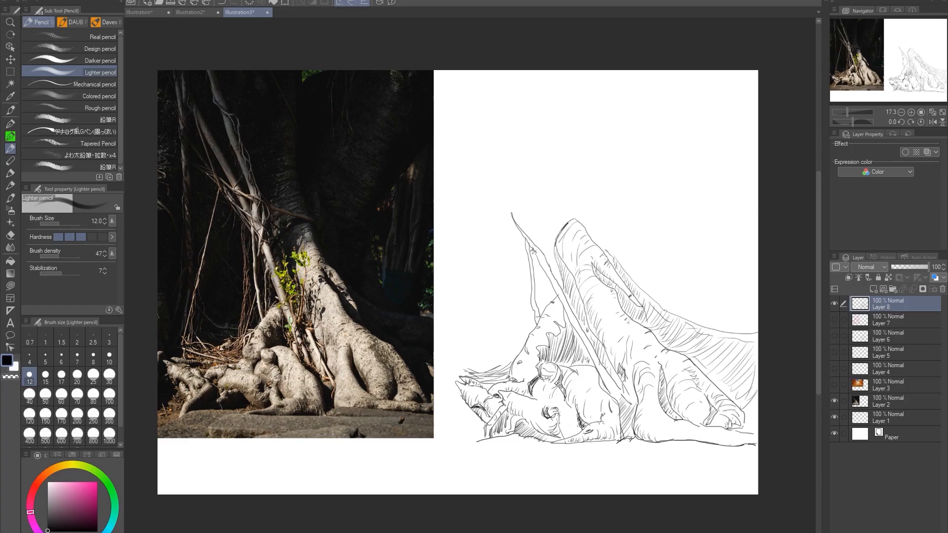
pyautogui.moveTo(532, 251); pyautogui.dragTo(557, 290)
pyautogui.moveTo(549, 355)
pyautogui.mouseDown()
pyautogui.moveTo(576, 341)
pyautogui.moveTo(579, 355)
pyautogui.moveTo(575, 334)
pyautogui.moveTo(586, 354)
pyautogui.moveTo(565, 366)
pyautogui.moveTo(588, 360)
pyautogui.mouseUp()
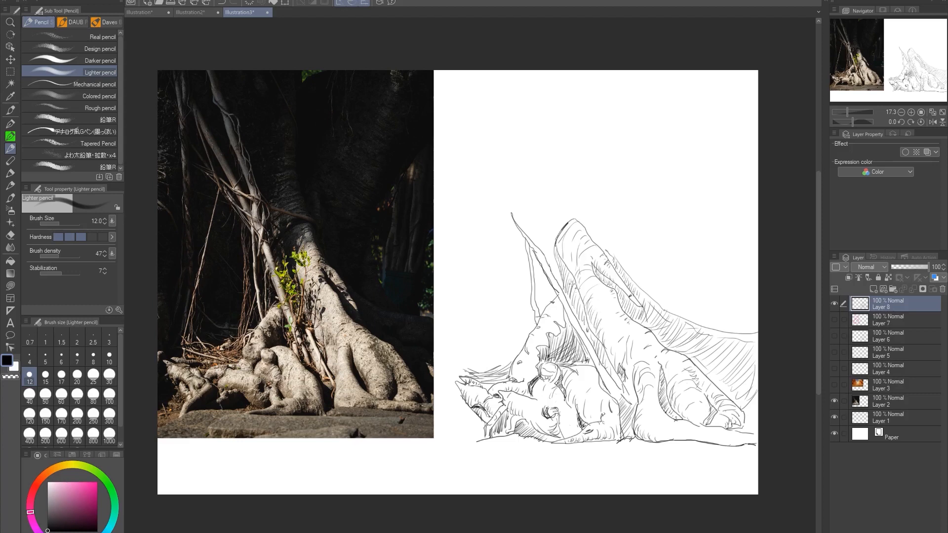
pyautogui.moveTo(561, 262)
pyautogui.mouseDown()
pyautogui.moveTo(576, 319)
pyautogui.moveTo(609, 366)
pyautogui.mouseUp()
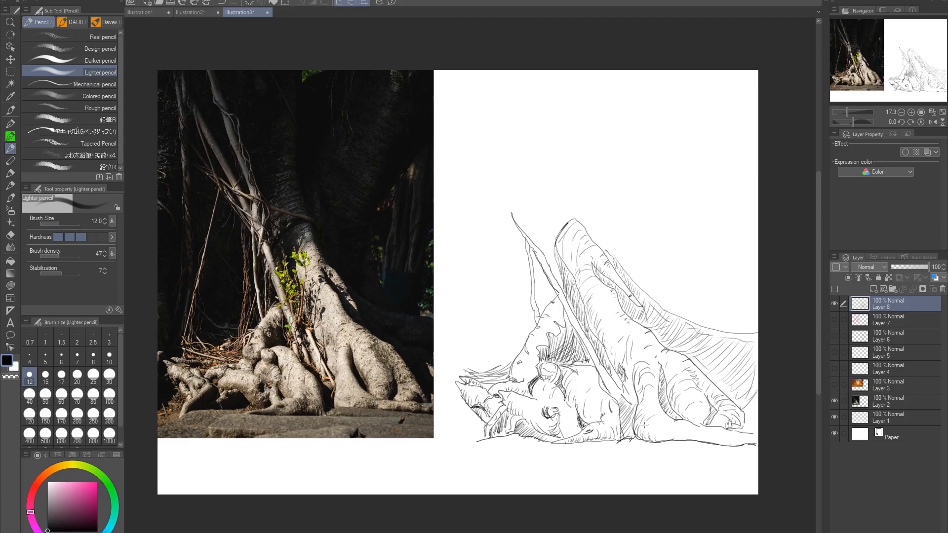
# Step: Reinforce the outline of the low ground root at the drawing's right and the contour of the upper left root
pyautogui.moveTo(660, 425)
pyautogui.mouseDown()
pyautogui.moveTo(659, 440)
pyautogui.moveTo(752, 441)
pyautogui.mouseUp()
pyautogui.moveTo(650, 405)
pyautogui.mouseDown()
pyautogui.moveTo(655, 391)
pyautogui.moveTo(659, 403)
pyautogui.mouseUp()
pyautogui.moveTo(663, 369); pyautogui.dragTo(662, 378)
pyautogui.moveTo(558, 295); pyautogui.dragTo(511, 376)
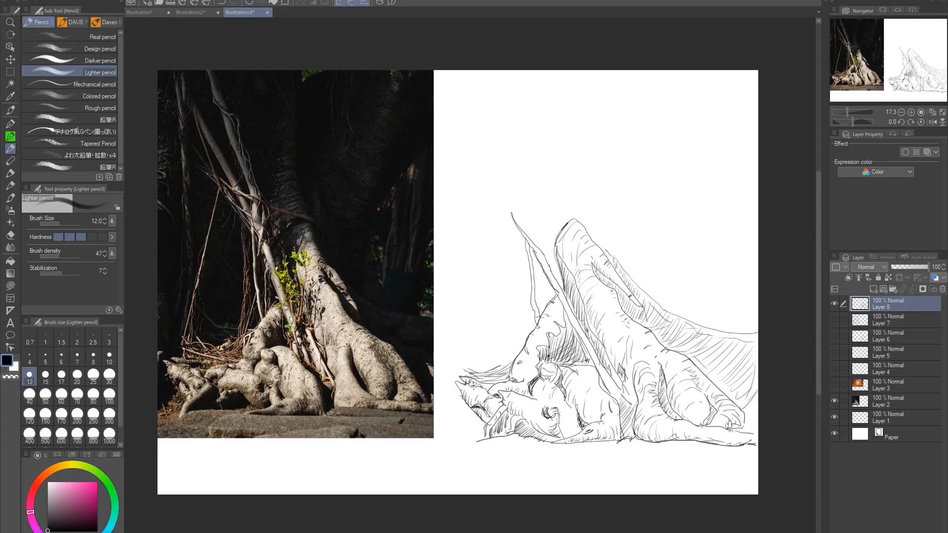
# Step: Darken the trunk's top, the shading under the far-left root and the thin root beside the triangular gap
pyautogui.moveTo(482, 441); pyautogui.dragTo(502, 438)
pyautogui.moveTo(558, 236); pyautogui.dragTo(574, 219)
pyautogui.moveTo(505, 406); pyautogui.dragTo(484, 438)
pyautogui.moveTo(608, 371)
pyautogui.mouseDown()
pyautogui.moveTo(617, 396)
pyautogui.moveTo(631, 397)
pyautogui.mouseUp()
# Step: Duplicate the Layer 8 root drawing and hide both the original and the copy
pyautogui.moveTo(877, 300); pyautogui.dragTo(873, 287)
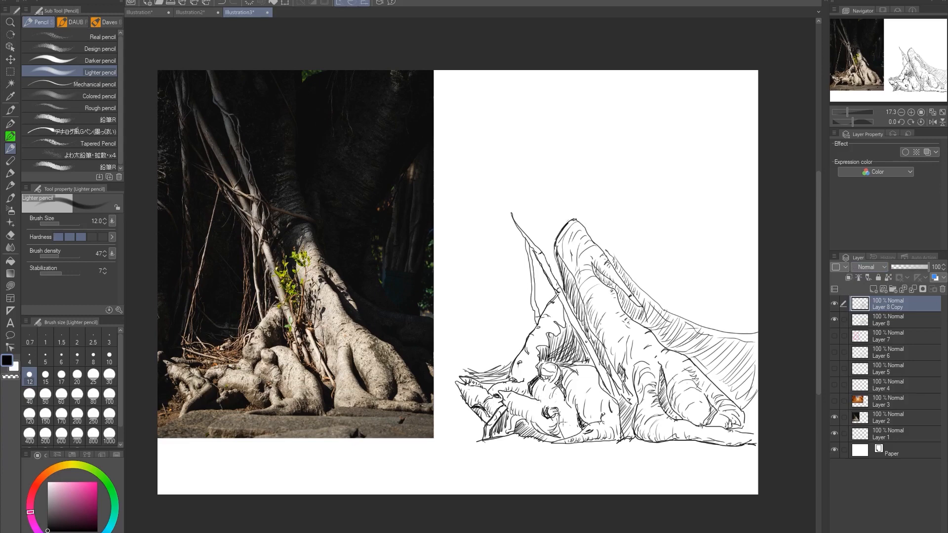
pyautogui.moveTo(837, 316); pyautogui.dragTo(834, 304)
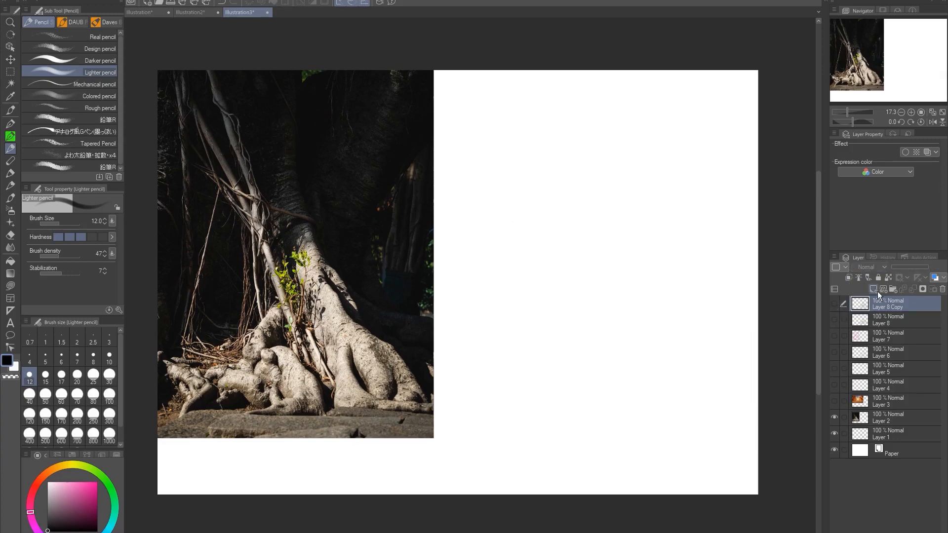
# Step: Add a new layer on top, show the canyon photo on Layer 3 and hide the tree-root photo on Layer 2
pyautogui.click(873, 289)
pyautogui.click(834, 417)
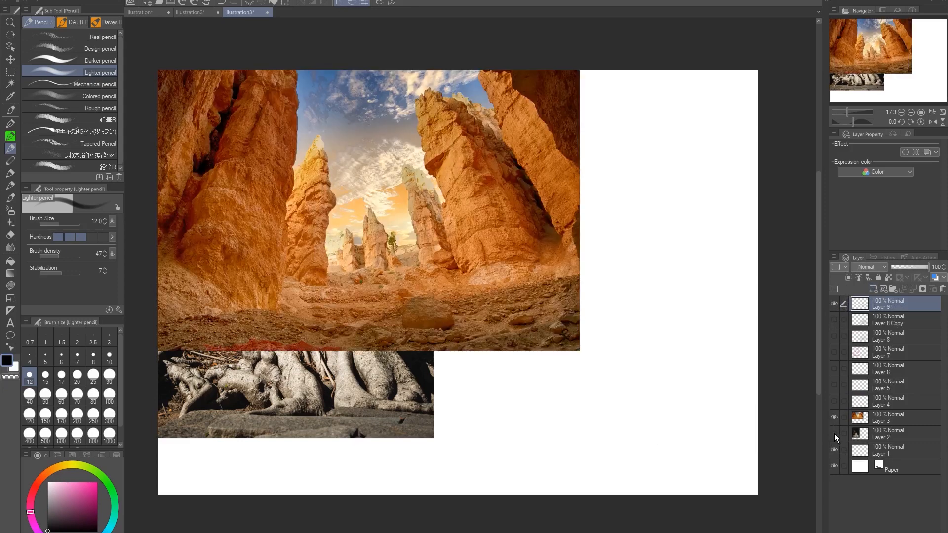
pyautogui.click(834, 434)
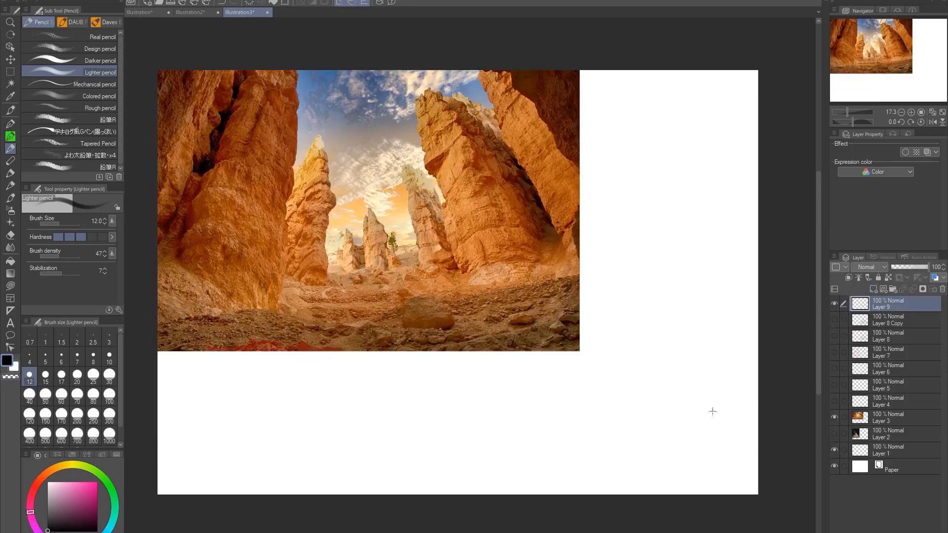
# Step: Scale the canyon photo on Layer 3 to 56% in the canvas's upper-left corner and make Layer 9 active for drawing
pyautogui.hotkey('ctrl', 't')
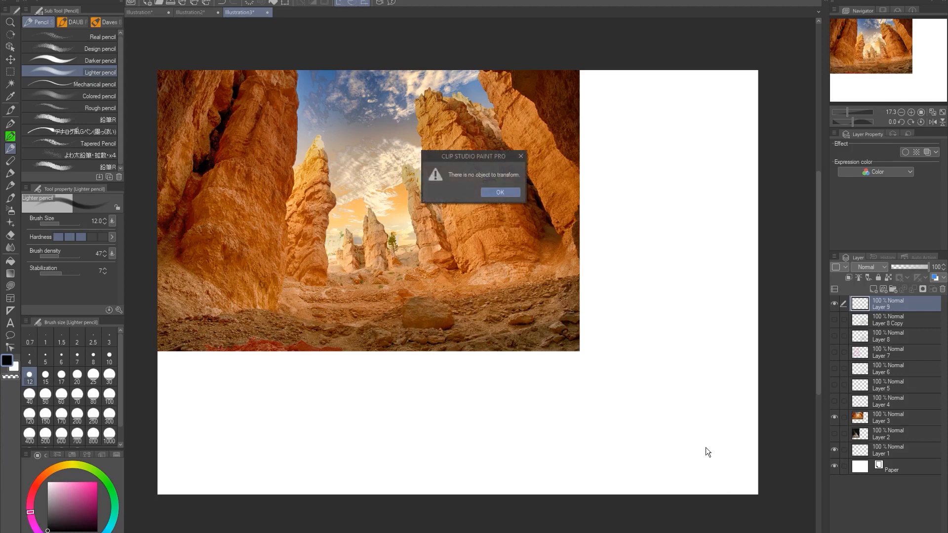
pyautogui.click(521, 157)
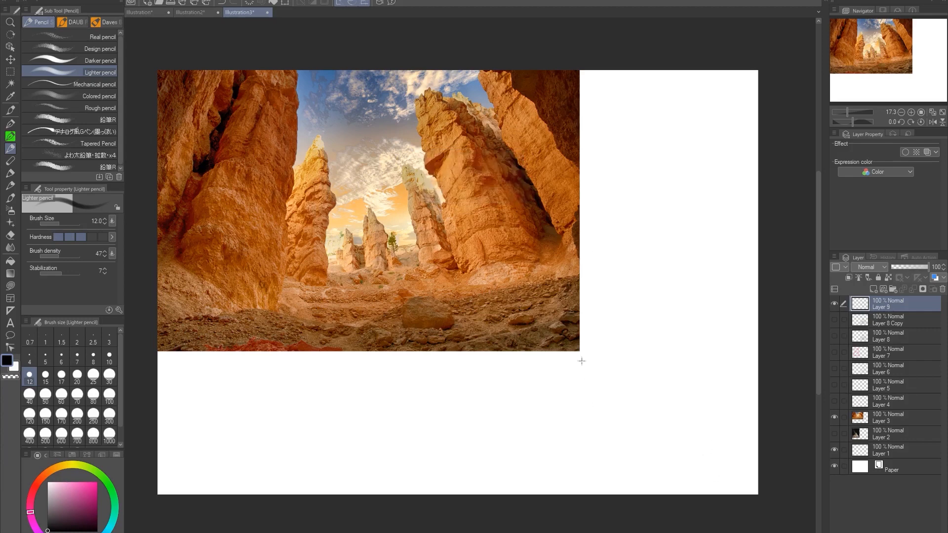
pyautogui.click(868, 421)
pyautogui.hotkey('ctrl', 't')
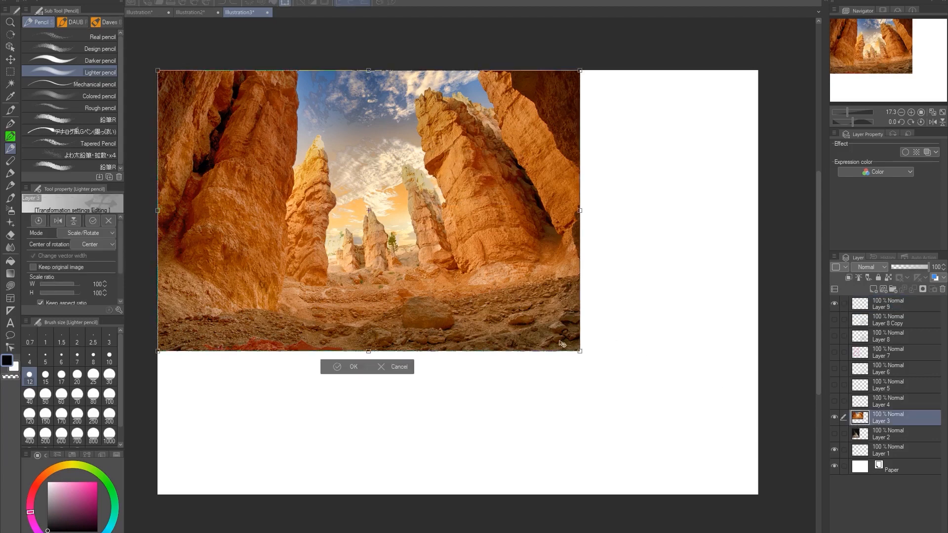
pyautogui.moveTo(580, 352); pyautogui.dragTo(395, 244)
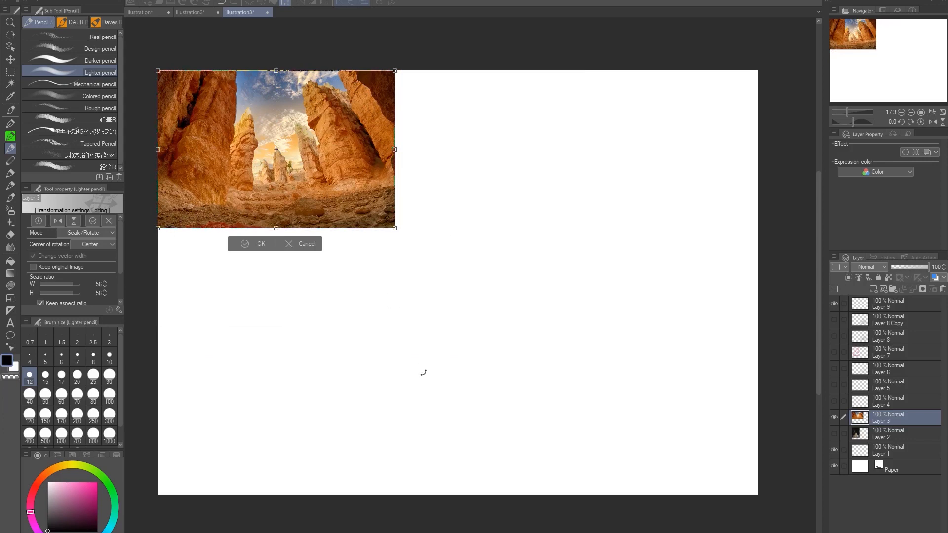
pyautogui.press('Return')
pyautogui.click(881, 305)
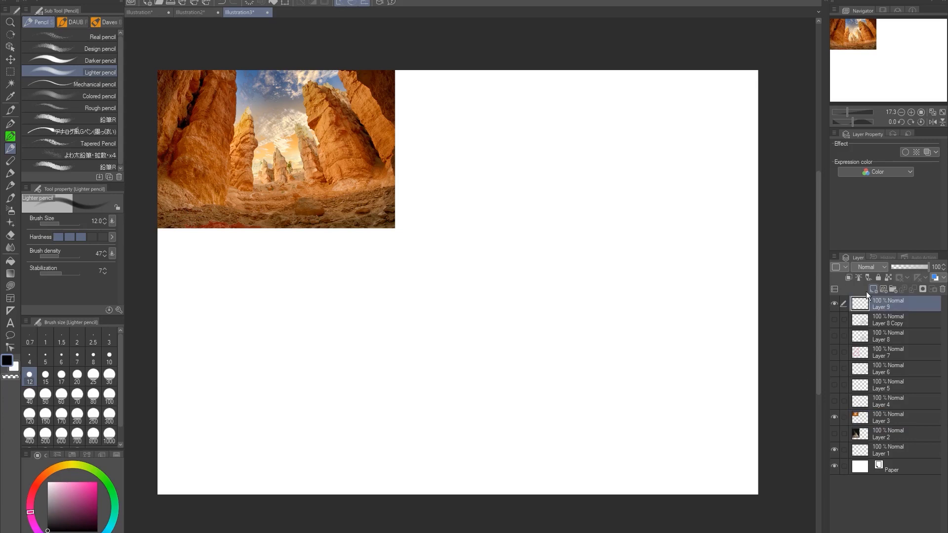
pyautogui.click(834, 302)
pyautogui.click(834, 302)
pyautogui.moveTo(461, 185); pyautogui.dragTo(539, 423)
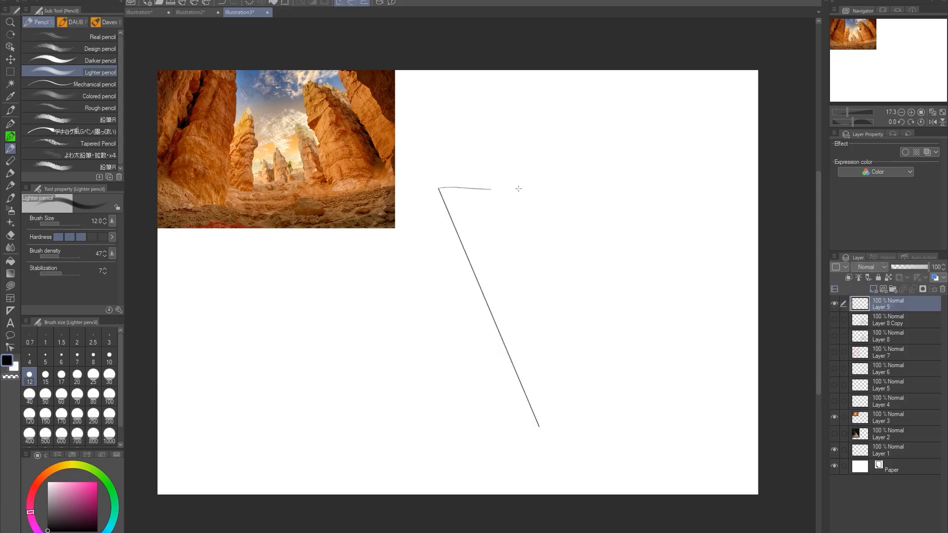
pyautogui.hotkey('ctrl', 'z')
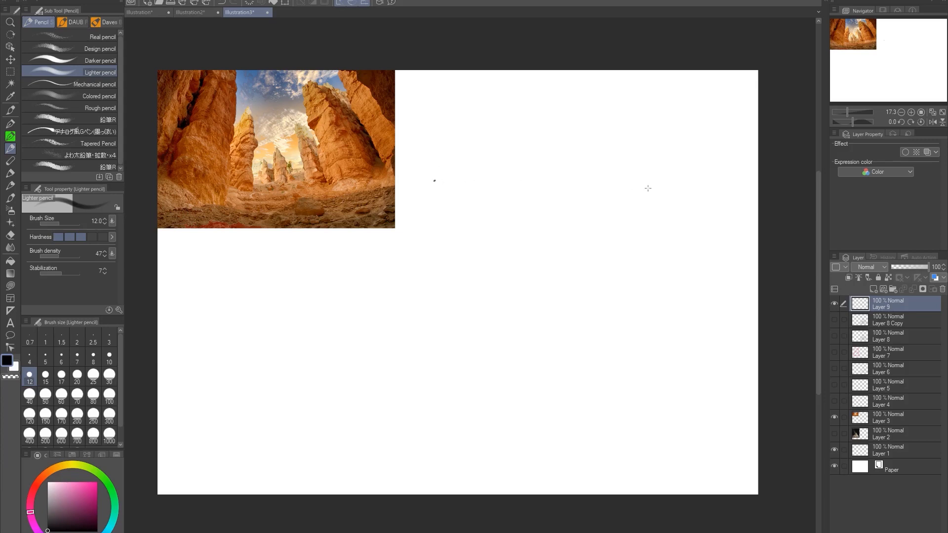
# Step: Draw the straight upper, left and lower edges of a landscape picture frame beside the canyon photo, running to the canvas's right edge
pyautogui.keyDown('shift'); pyautogui.click(753, 180); pyautogui.keyUp('shift')
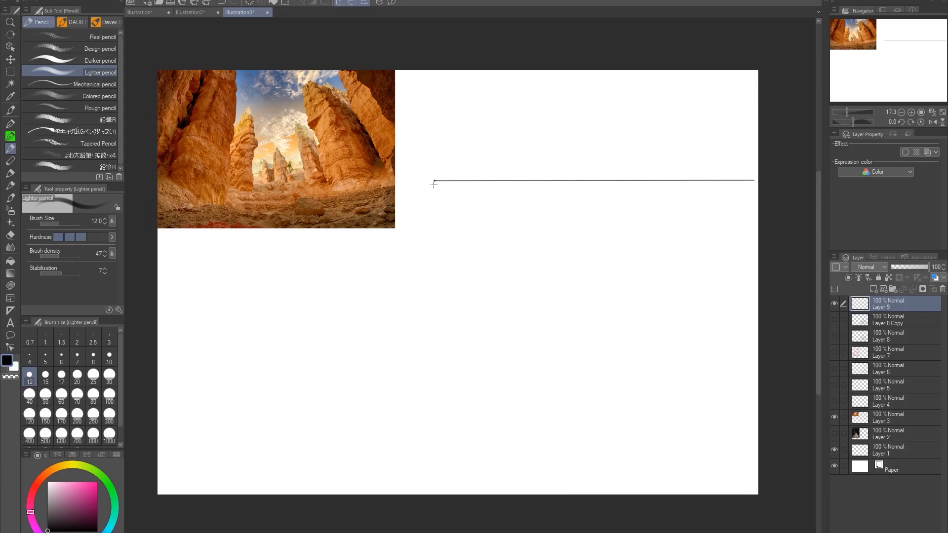
pyautogui.keyDown('shift'); pyautogui.click(432, 387); pyautogui.keyUp('shift')
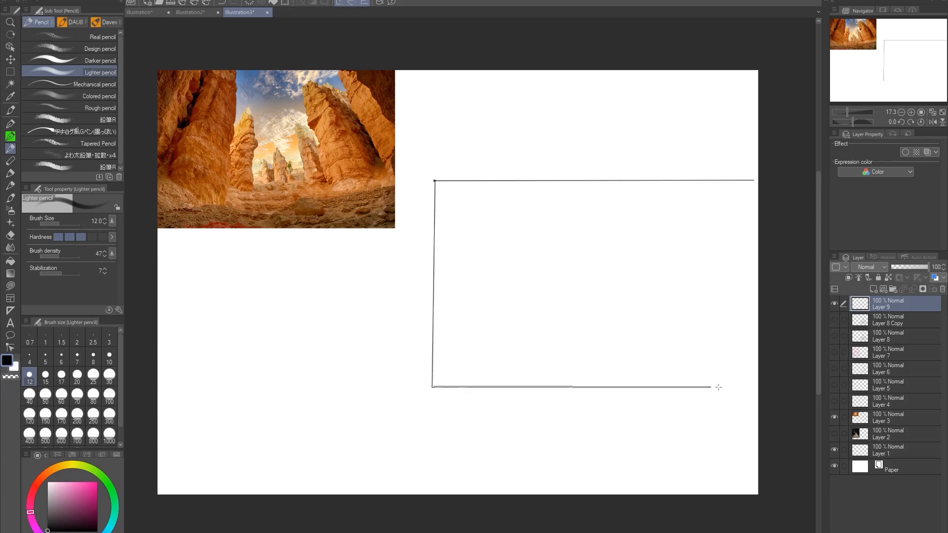
pyautogui.keyDown('shift'); pyautogui.click(771, 384); pyautogui.keyUp('shift')
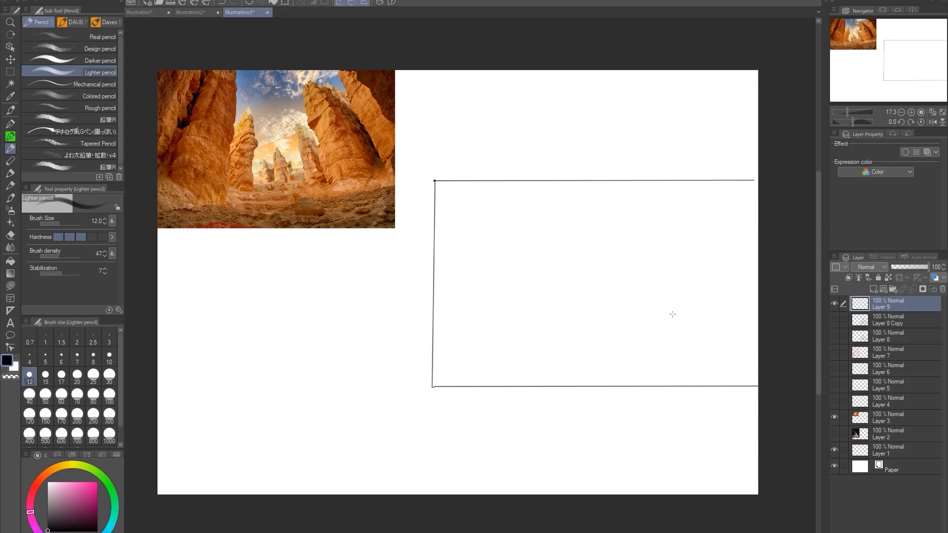
pyautogui.click(342, 297)
pyautogui.keyDown('shift'); pyautogui.click(305, 297); pyautogui.keyUp('shift')
# Step: Outline the left cliff's inner edge, the pointed spire beside it and the small distant pillars on their ground line
pyautogui.moveTo(505, 182); pyautogui.dragTo(486, 287)
pyautogui.hotkey('ctrl', 'z')
pyautogui.moveTo(501, 182); pyautogui.dragTo(493, 309)
pyautogui.moveTo(496, 243)
pyautogui.mouseDown()
pyautogui.moveTo(521, 203)
pyautogui.moveTo(511, 227)
pyautogui.moveTo(522, 226)
pyautogui.moveTo(527, 305)
pyautogui.moveTo(493, 313)
pyautogui.moveTo(496, 352)
pyautogui.mouseUp()
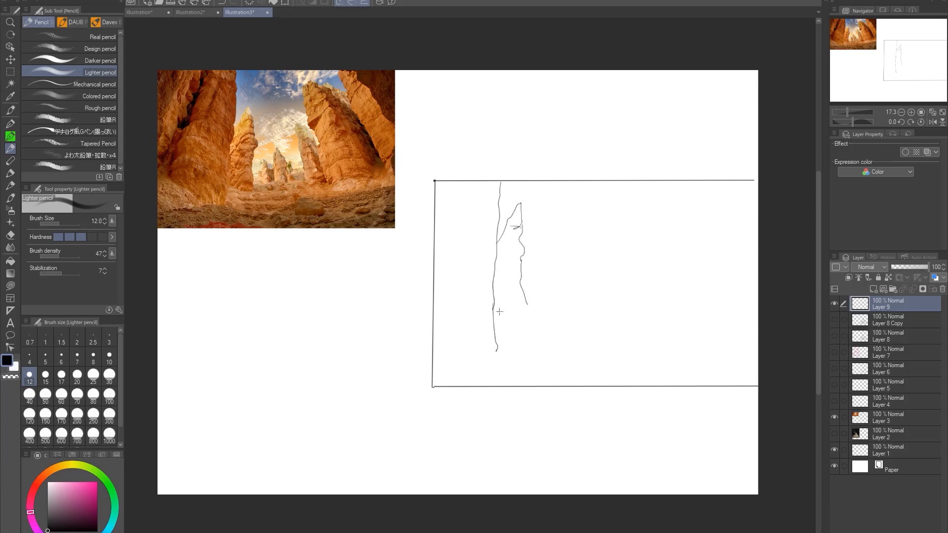
pyautogui.moveTo(495, 305)
pyautogui.mouseDown()
pyautogui.moveTo(543, 314)
pyautogui.moveTo(531, 309)
pyautogui.moveTo(548, 262)
pyautogui.moveTo(548, 299)
pyautogui.moveTo(551, 280)
pyautogui.moveTo(557, 308)
pyautogui.moveTo(536, 311)
pyautogui.moveTo(569, 302)
pyautogui.moveTo(567, 253)
pyautogui.moveTo(568, 288)
pyautogui.mouseUp()
pyautogui.moveTo(568, 251)
pyautogui.mouseDown()
pyautogui.moveTo(576, 241)
pyautogui.moveTo(598, 301)
pyautogui.mouseUp()
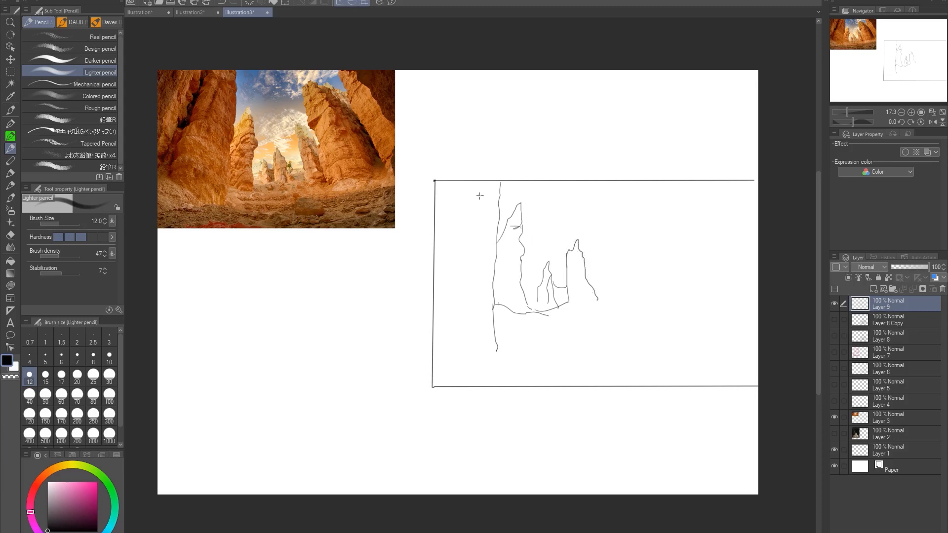
# Step: Sketch the left cliff's shaded crevice, bulging base and inner contour lines, including the rock strip at the frame's left edge
pyautogui.moveTo(475, 181)
pyautogui.mouseDown()
pyautogui.moveTo(463, 275)
pyautogui.moveTo(454, 258)
pyautogui.moveTo(469, 179)
pyautogui.moveTo(464, 273)
pyautogui.mouseUp()
pyautogui.moveTo(450, 318); pyautogui.dragTo(494, 361)
pyautogui.moveTo(464, 274)
pyautogui.mouseDown()
pyautogui.moveTo(451, 314)
pyautogui.moveTo(457, 303)
pyautogui.moveTo(478, 300)
pyautogui.moveTo(482, 307)
pyautogui.moveTo(456, 315)
pyautogui.moveTo(491, 316)
pyautogui.moveTo(452, 289)
pyautogui.moveTo(472, 281)
pyautogui.moveTo(491, 292)
pyautogui.moveTo(466, 260)
pyautogui.moveTo(461, 270)
pyautogui.moveTo(488, 266)
pyautogui.mouseUp()
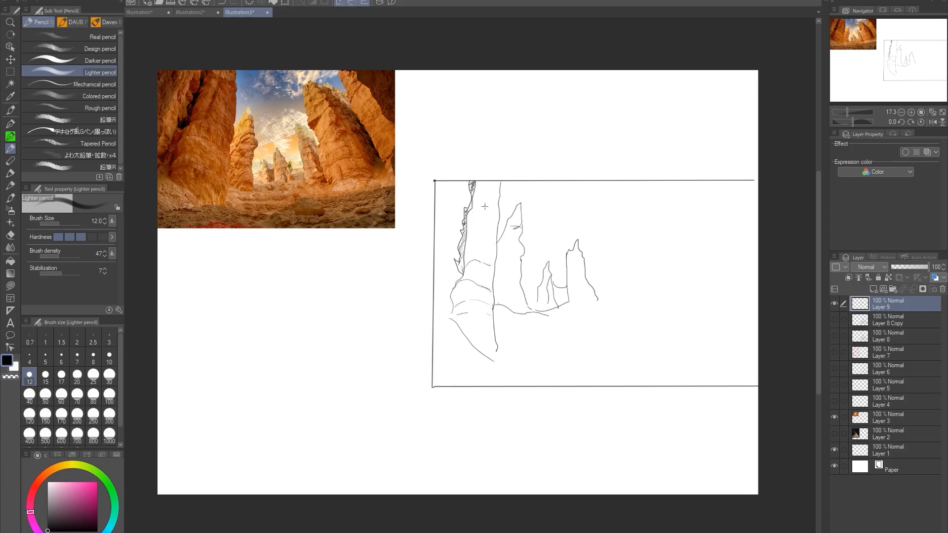
pyautogui.moveTo(484, 210)
pyautogui.mouseDown()
pyautogui.moveTo(476, 256)
pyautogui.moveTo(488, 208)
pyautogui.moveTo(496, 207)
pyautogui.mouseUp()
pyautogui.moveTo(452, 186)
pyautogui.mouseDown()
pyautogui.moveTo(450, 228)
pyautogui.moveTo(460, 186)
pyautogui.moveTo(457, 194)
pyautogui.mouseUp()
# Step: Add rock ledges, small surface marks and a hatched base shadow to the spire beside the left cliff
pyautogui.moveTo(512, 227)
pyautogui.mouseDown()
pyautogui.moveTo(520, 239)
pyautogui.moveTo(506, 252)
pyautogui.moveTo(520, 247)
pyautogui.mouseUp()
pyautogui.moveTo(516, 257); pyautogui.dragTo(506, 267)
pyautogui.moveTo(502, 303)
pyautogui.mouseDown()
pyautogui.moveTo(519, 289)
pyautogui.moveTo(529, 305)
pyautogui.moveTo(509, 311)
pyautogui.moveTo(523, 300)
pyautogui.moveTo(529, 308)
pyautogui.mouseUp()
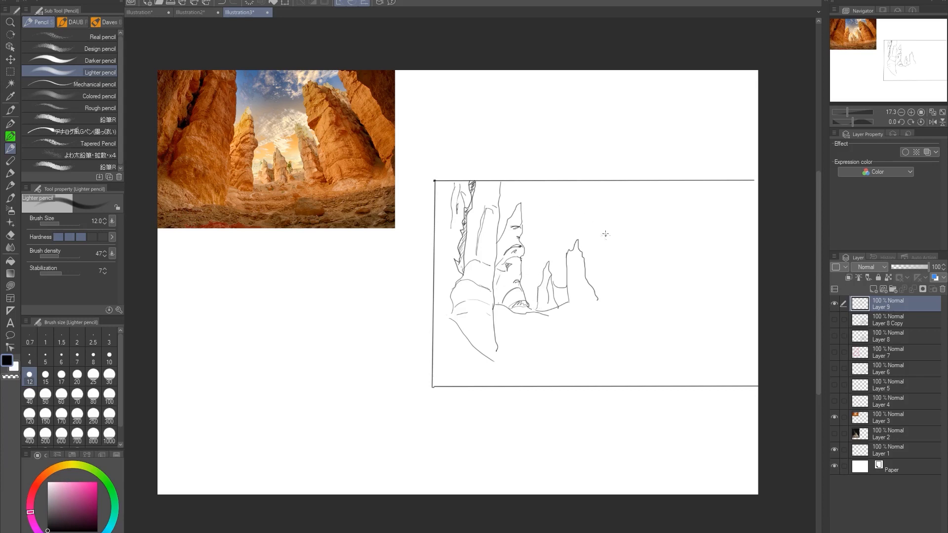
# Step: Darken the edges of the spire and left cliff, and add the sloping rock contour at the frame's left edge
pyautogui.moveTo(598, 299); pyautogui.dragTo(600, 303)
pyautogui.moveTo(521, 204); pyautogui.dragTo(524, 255)
pyautogui.moveTo(499, 195); pyautogui.dragTo(496, 357)
pyautogui.moveTo(450, 283)
pyautogui.mouseDown()
pyautogui.moveTo(436, 312)
pyautogui.moveTo(454, 272)
pyautogui.mouseUp()
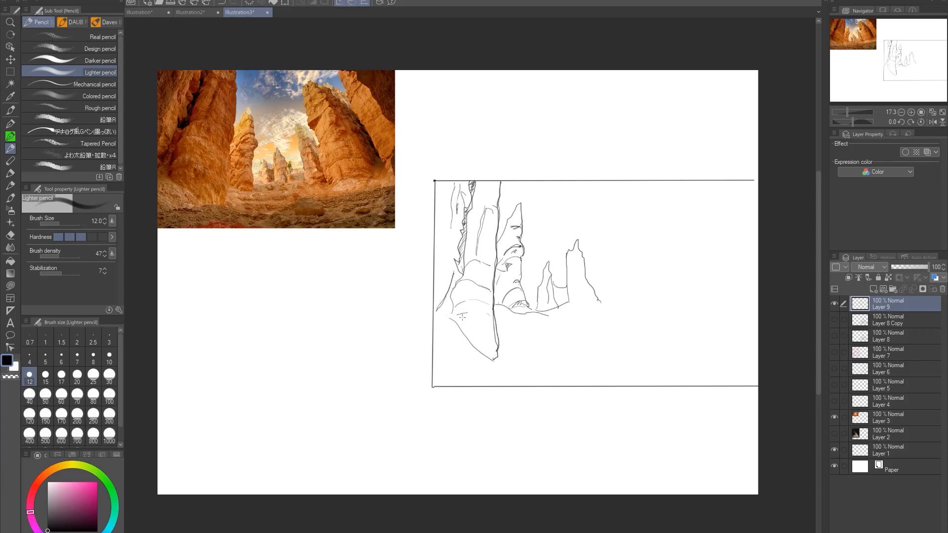
# Step: Sketch the ground lines below the cliffs and a faceted boulder in the foreground
pyautogui.moveTo(441, 362); pyautogui.dragTo(494, 361)
pyautogui.moveTo(511, 327)
pyautogui.mouseDown()
pyautogui.moveTo(566, 329)
pyautogui.moveTo(571, 344)
pyautogui.moveTo(590, 336)
pyautogui.moveTo(611, 349)
pyautogui.moveTo(580, 359)
pyautogui.moveTo(608, 355)
pyautogui.moveTo(593, 360)
pyautogui.moveTo(609, 352)
pyautogui.moveTo(581, 339)
pyautogui.moveTo(559, 354)
pyautogui.moveTo(566, 361)
pyautogui.moveTo(549, 361)
pyautogui.moveTo(667, 366)
pyautogui.mouseUp()
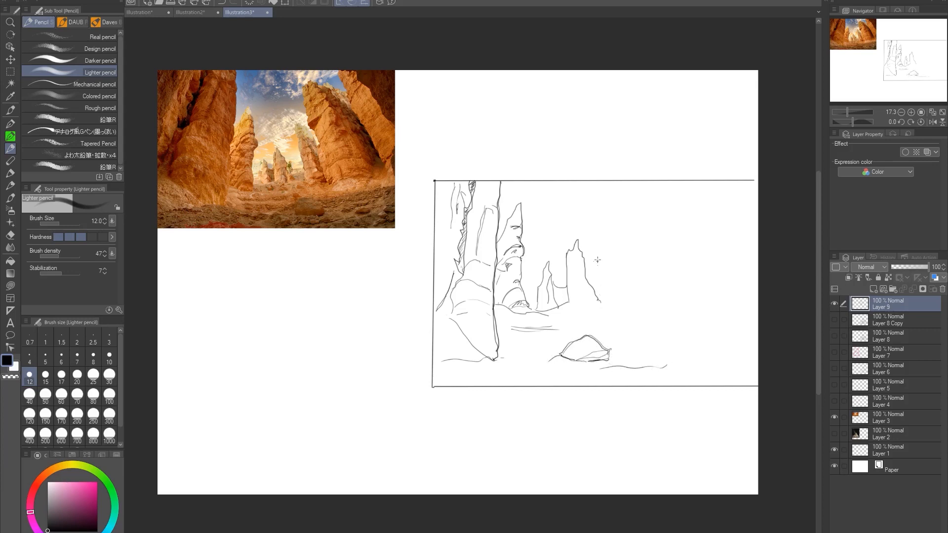
# Step: Outline the leaning spire right of the distant pillars and the big rock's left edge with its hatched notch
pyautogui.moveTo(585, 272); pyautogui.dragTo(592, 280)
pyautogui.moveTo(594, 213)
pyautogui.mouseDown()
pyautogui.moveTo(623, 306)
pyautogui.moveTo(603, 306)
pyautogui.moveTo(632, 305)
pyautogui.mouseUp()
pyautogui.moveTo(596, 216); pyautogui.dragTo(632, 247)
pyautogui.moveTo(642, 302)
pyautogui.mouseDown()
pyautogui.moveTo(635, 243)
pyautogui.moveTo(656, 221)
pyautogui.moveTo(628, 232)
pyautogui.moveTo(636, 240)
pyautogui.moveTo(630, 233)
pyautogui.moveTo(648, 227)
pyautogui.moveTo(628, 231)
pyautogui.moveTo(622, 188)
pyautogui.mouseUp()
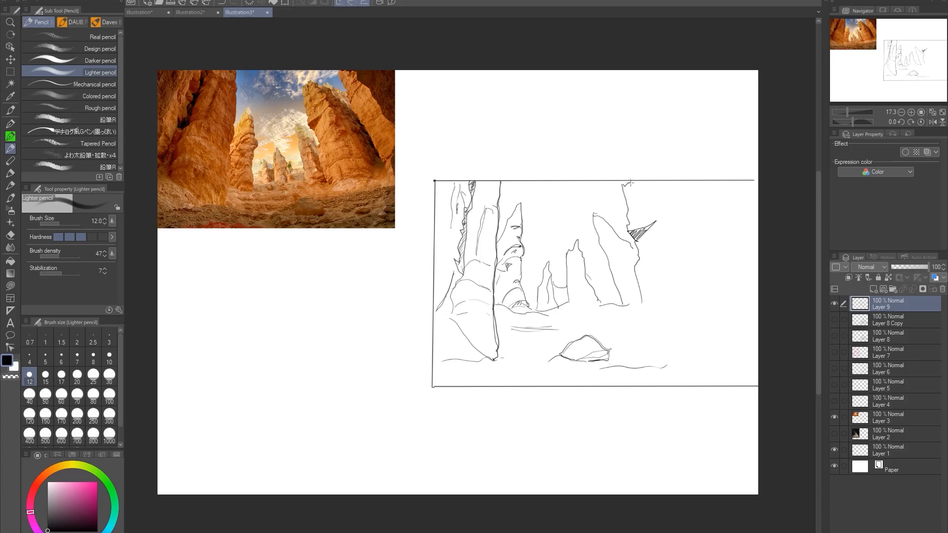
# Step: Outline the big rock's jagged top and sloping right side, and hatch its narrow shaded right face
pyautogui.moveTo(637, 186); pyautogui.dragTo(659, 218)
pyautogui.moveTo(636, 264); pyautogui.dragTo(669, 238)
pyautogui.moveTo(636, 186)
pyautogui.mouseDown()
pyautogui.moveTo(664, 209)
pyautogui.moveTo(661, 187)
pyautogui.moveTo(672, 198)
pyautogui.moveTo(664, 217)
pyautogui.moveTo(662, 206)
pyautogui.moveTo(676, 214)
pyautogui.moveTo(713, 290)
pyautogui.mouseUp()
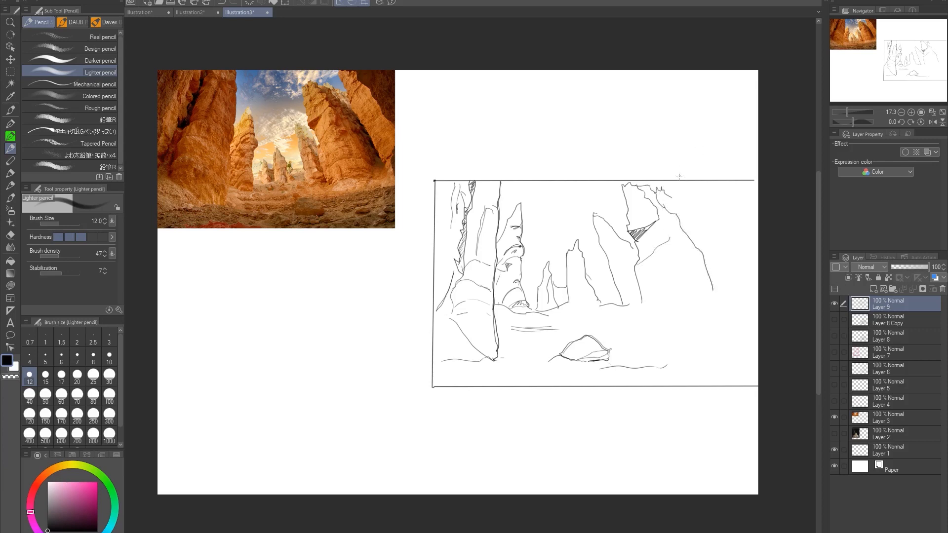
pyautogui.moveTo(675, 181)
pyautogui.mouseDown()
pyautogui.moveTo(717, 265)
pyautogui.moveTo(727, 321)
pyautogui.mouseUp()
pyautogui.moveTo(669, 197)
pyautogui.mouseDown()
pyautogui.moveTo(690, 239)
pyautogui.moveTo(702, 239)
pyautogui.moveTo(697, 249)
pyautogui.moveTo(709, 246)
pyautogui.moveTo(712, 282)
pyautogui.mouseUp()
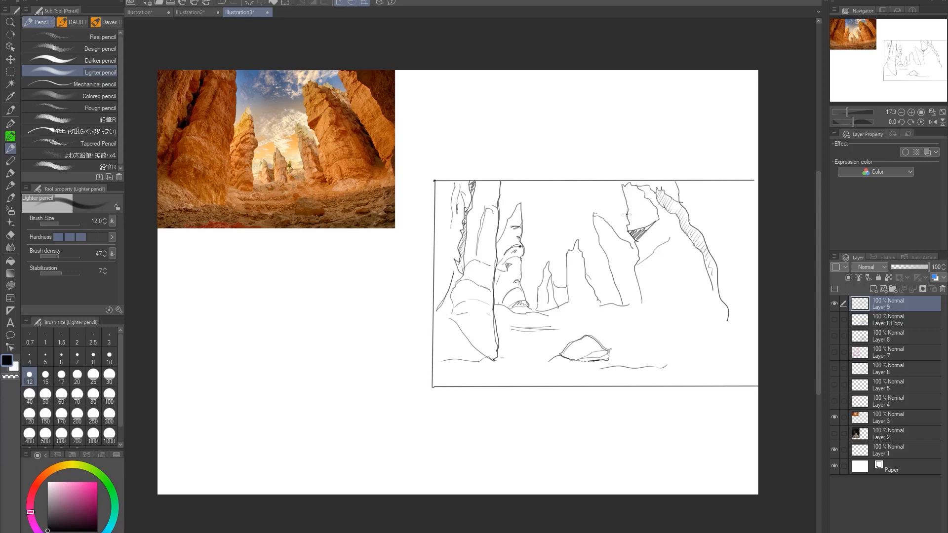
# Step: Add strata marks to the big rock's upper block and outline the far-right cliff with the rock at its foot
pyautogui.moveTo(628, 211)
pyautogui.mouseDown()
pyautogui.moveTo(649, 203)
pyautogui.moveTo(630, 215)
pyautogui.moveTo(627, 187)
pyautogui.moveTo(625, 196)
pyautogui.moveTo(643, 194)
pyautogui.moveTo(628, 203)
pyautogui.moveTo(637, 214)
pyautogui.moveTo(629, 219)
pyautogui.moveTo(652, 210)
pyautogui.mouseUp()
pyautogui.moveTo(679, 197)
pyautogui.mouseDown()
pyautogui.moveTo(695, 228)
pyautogui.moveTo(719, 209)
pyautogui.moveTo(699, 227)
pyautogui.moveTo(675, 184)
pyautogui.moveTo(681, 195)
pyautogui.moveTo(687, 187)
pyautogui.moveTo(682, 201)
pyautogui.moveTo(701, 188)
pyautogui.moveTo(718, 204)
pyautogui.moveTo(715, 219)
pyautogui.moveTo(720, 211)
pyautogui.moveTo(758, 271)
pyautogui.mouseUp()
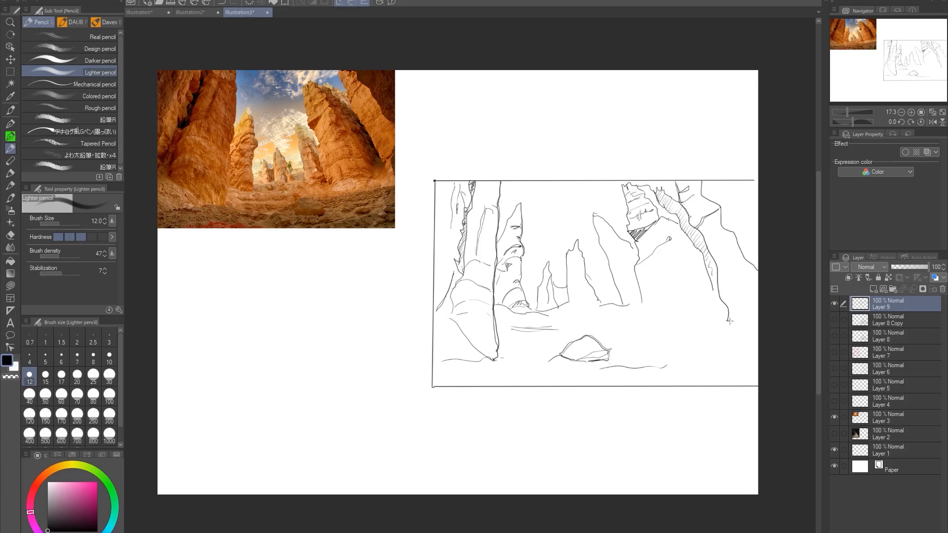
pyautogui.moveTo(731, 321)
pyautogui.mouseDown()
pyautogui.moveTo(759, 302)
pyautogui.moveTo(734, 331)
pyautogui.moveTo(758, 342)
pyautogui.mouseUp()
# Step: Draw the big rock's base and vertical surface marks, and darken the far-right cliff's edge and left cliff's foot
pyautogui.moveTo(642, 303)
pyautogui.mouseDown()
pyautogui.moveTo(645, 317)
pyautogui.moveTo(692, 310)
pyautogui.moveTo(660, 311)
pyautogui.mouseUp()
pyautogui.moveTo(640, 278)
pyautogui.mouseDown()
pyautogui.moveTo(641, 295)
pyautogui.moveTo(675, 289)
pyautogui.mouseUp()
pyautogui.moveTo(666, 247); pyautogui.dragTo(709, 304)
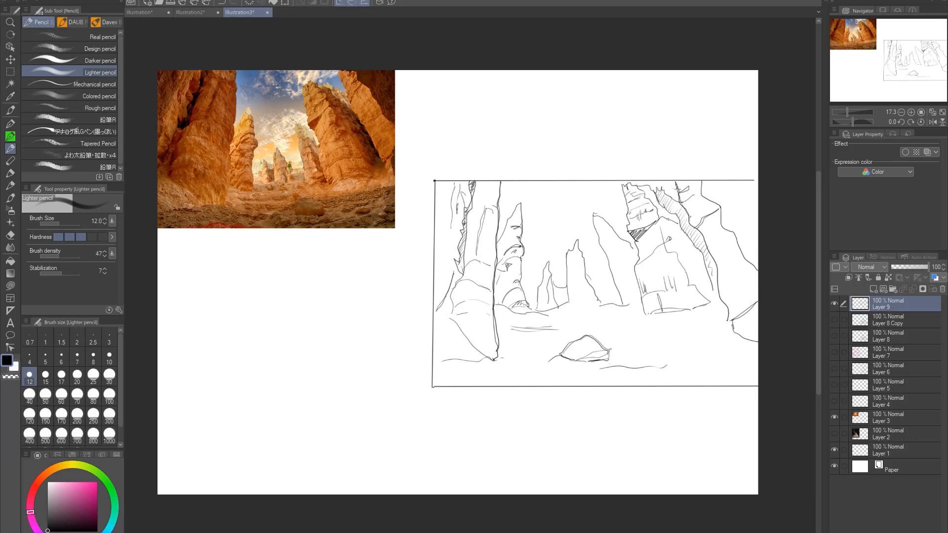
pyautogui.moveTo(678, 190)
pyautogui.mouseDown()
pyautogui.moveTo(713, 256)
pyautogui.moveTo(726, 319)
pyautogui.moveTo(754, 307)
pyautogui.moveTo(737, 338)
pyautogui.mouseUp()
pyautogui.moveTo(472, 345); pyautogui.dragTo(487, 359)
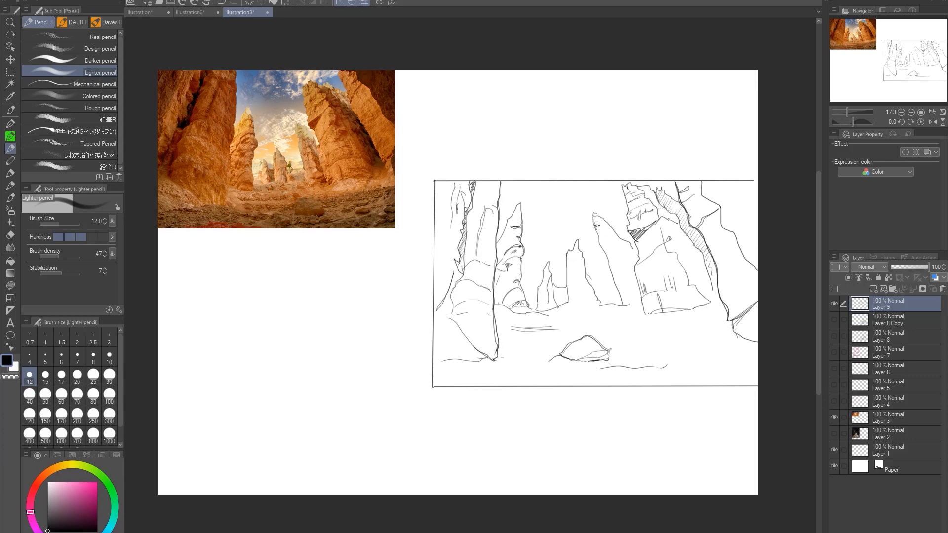
# Step: Detail the leaning spire with ledge lines, cracks and hatching down its shaded right side and base
pyautogui.moveTo(595, 226)
pyautogui.mouseDown()
pyautogui.moveTo(609, 236)
pyautogui.moveTo(602, 254)
pyautogui.moveTo(626, 255)
pyautogui.moveTo(609, 262)
pyautogui.moveTo(623, 272)
pyautogui.moveTo(608, 263)
pyautogui.moveTo(612, 270)
pyautogui.mouseUp()
pyautogui.moveTo(622, 298); pyautogui.dragTo(639, 297)
pyautogui.moveTo(624, 249)
pyautogui.mouseDown()
pyautogui.moveTo(641, 297)
pyautogui.moveTo(633, 306)
pyautogui.moveTo(642, 308)
pyautogui.mouseUp()
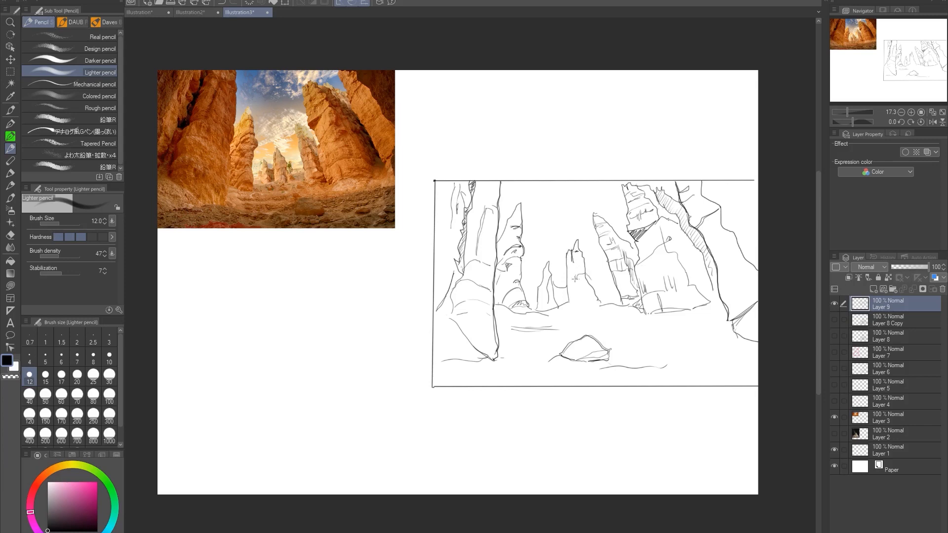
# Step: Add contours, cracks and hatched shadows to the two small distant pillars and the gap between them
pyautogui.moveTo(584, 289); pyautogui.dragTo(591, 301)
pyautogui.moveTo(549, 286); pyautogui.dragTo(561, 306)
pyautogui.moveTo(534, 292); pyautogui.dragTo(535, 313)
pyautogui.moveTo(547, 276); pyautogui.dragTo(547, 282)
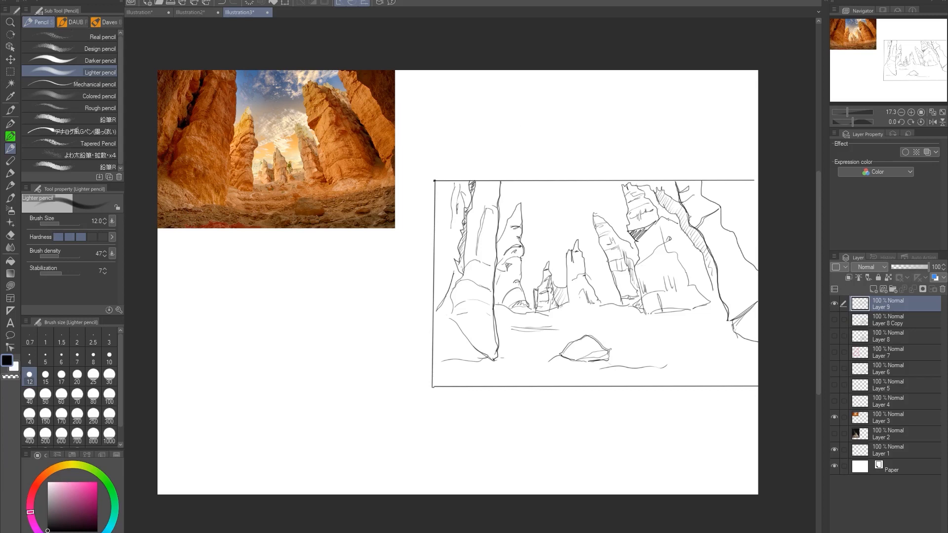
# Step: Build up the ledges, rubble and shading of the tall spire beside the left cliff from base to tip
pyautogui.moveTo(1, 91)
pyautogui.mouseDown()
pyautogui.moveTo(466, 60)
pyautogui.moveTo(0, 59)
pyautogui.mouseUp()
pyautogui.scroll(2, 552, 226)
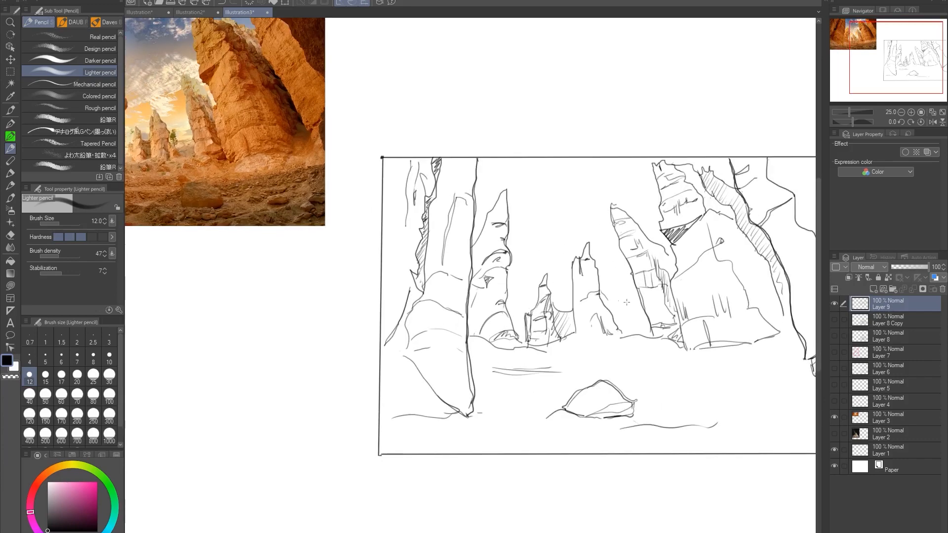
pyautogui.moveTo(625, 292); pyautogui.dragTo(484, 273)
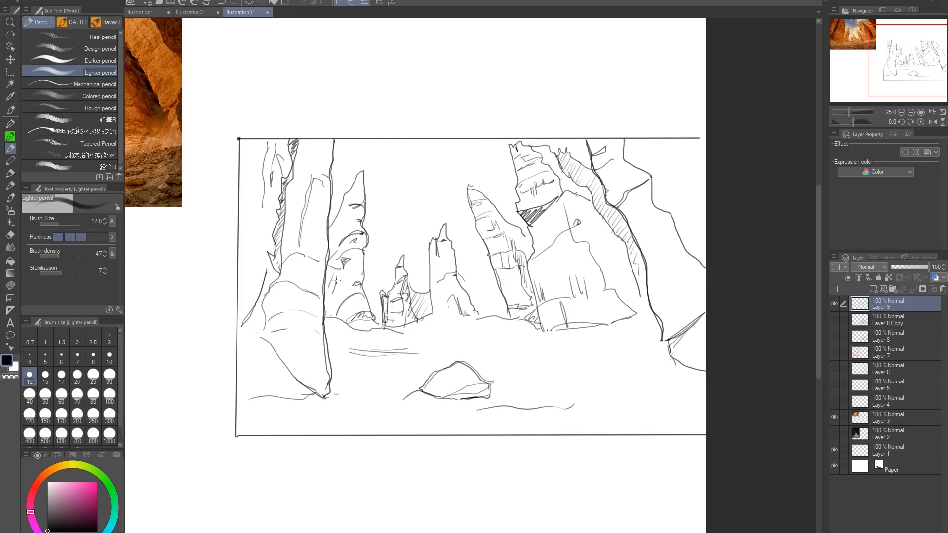
pyautogui.moveTo(340, 281)
pyautogui.mouseDown()
pyautogui.moveTo(332, 298)
pyautogui.moveTo(351, 288)
pyautogui.moveTo(350, 306)
pyautogui.moveTo(363, 303)
pyautogui.moveTo(351, 316)
pyautogui.mouseUp()
pyautogui.moveTo(355, 309)
pyautogui.mouseDown()
pyautogui.moveTo(346, 324)
pyautogui.moveTo(363, 325)
pyautogui.moveTo(351, 331)
pyautogui.moveTo(371, 331)
pyautogui.mouseUp()
pyautogui.moveTo(366, 262)
pyautogui.mouseDown()
pyautogui.moveTo(355, 266)
pyautogui.moveTo(366, 262)
pyautogui.mouseUp()
pyautogui.moveTo(334, 234)
pyautogui.mouseDown()
pyautogui.moveTo(347, 227)
pyautogui.moveTo(340, 232)
pyautogui.moveTo(349, 200)
pyautogui.mouseUp()
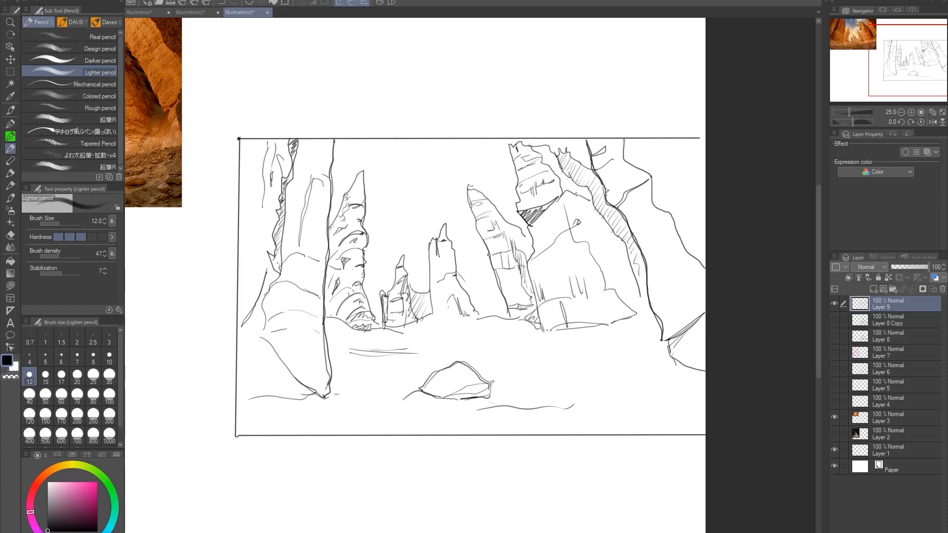
pyautogui.moveTo(362, 195)
pyautogui.mouseDown()
pyautogui.moveTo(363, 173)
pyautogui.moveTo(354, 200)
pyautogui.moveTo(364, 202)
pyautogui.mouseUp()
# Step: Refine the taller distant pillar's base, right contour and top, and darken the leaning spire's tip and lower side
pyautogui.moveTo(419, 326); pyautogui.dragTo(446, 316)
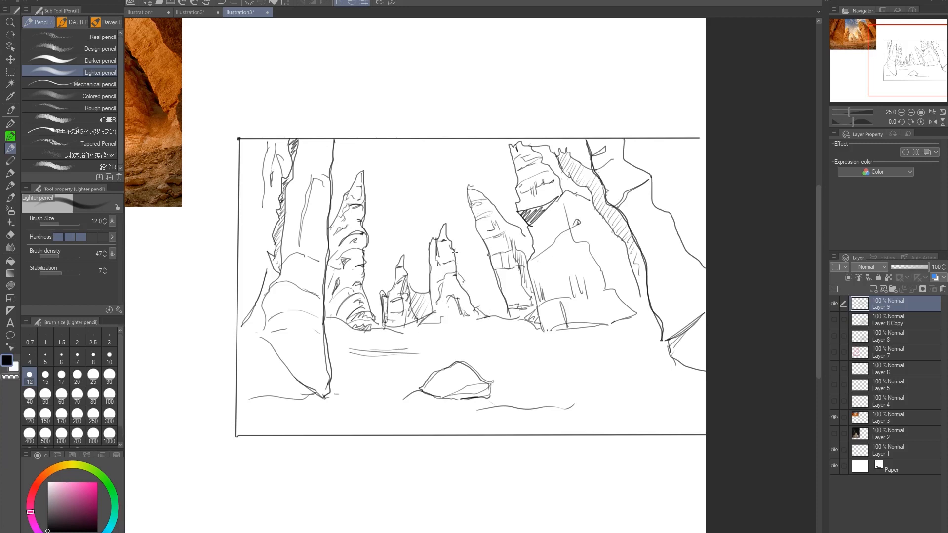
pyautogui.moveTo(454, 252)
pyautogui.mouseDown()
pyautogui.moveTo(459, 295)
pyautogui.moveTo(488, 317)
pyautogui.mouseUp()
pyautogui.moveTo(446, 235); pyautogui.dragTo(451, 243)
pyautogui.moveTo(475, 195); pyautogui.dragTo(477, 225)
pyautogui.moveTo(502, 291); pyautogui.dragTo(508, 319)
# Step: Darken the far-right cliff's notches and ledges and hatch the shadowed rock area behind it with diagonal lines
pyautogui.moveTo(612, 206); pyautogui.dragTo(639, 188)
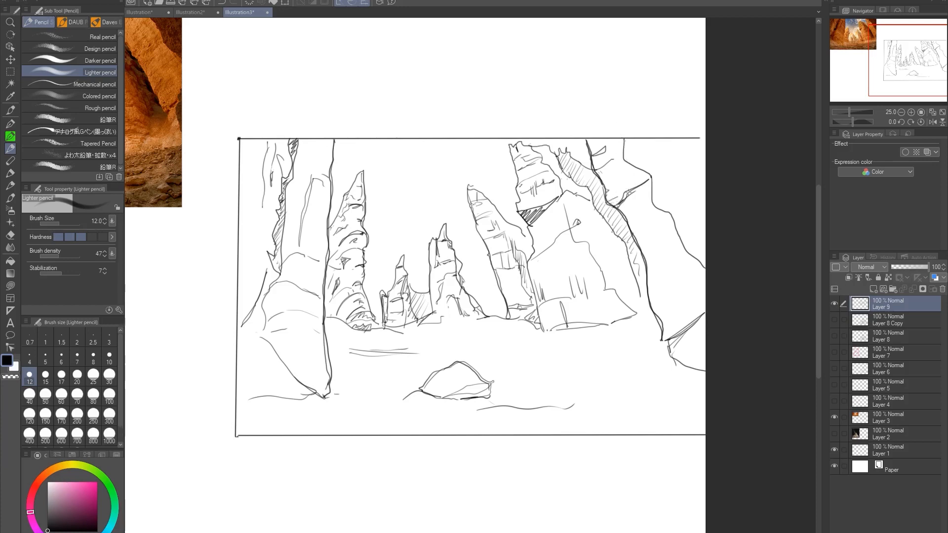
pyautogui.moveTo(618, 196)
pyautogui.mouseDown()
pyautogui.moveTo(651, 180)
pyautogui.moveTo(627, 209)
pyautogui.moveTo(602, 204)
pyautogui.mouseUp()
pyautogui.moveTo(602, 205)
pyautogui.mouseDown()
pyautogui.moveTo(627, 217)
pyautogui.moveTo(610, 200)
pyautogui.moveTo(631, 192)
pyautogui.moveTo(608, 192)
pyautogui.moveTo(643, 167)
pyautogui.moveTo(625, 156)
pyautogui.moveTo(626, 139)
pyautogui.moveTo(629, 160)
pyautogui.moveTo(680, 200)
pyautogui.mouseUp()
pyautogui.moveTo(626, 159); pyautogui.dragTo(634, 166)
pyautogui.moveTo(634, 163)
pyautogui.mouseDown()
pyautogui.moveTo(639, 142)
pyautogui.moveTo(642, 163)
pyautogui.moveTo(668, 147)
pyautogui.moveTo(653, 197)
pyautogui.moveTo(674, 218)
pyautogui.moveTo(707, 184)
pyautogui.moveTo(690, 216)
pyautogui.moveTo(692, 243)
pyautogui.moveTo(704, 239)
pyautogui.moveTo(657, 231)
pyautogui.moveTo(643, 252)
pyautogui.moveTo(651, 208)
pyautogui.moveTo(634, 234)
pyautogui.moveTo(642, 238)
pyautogui.moveTo(640, 209)
pyautogui.mouseUp()
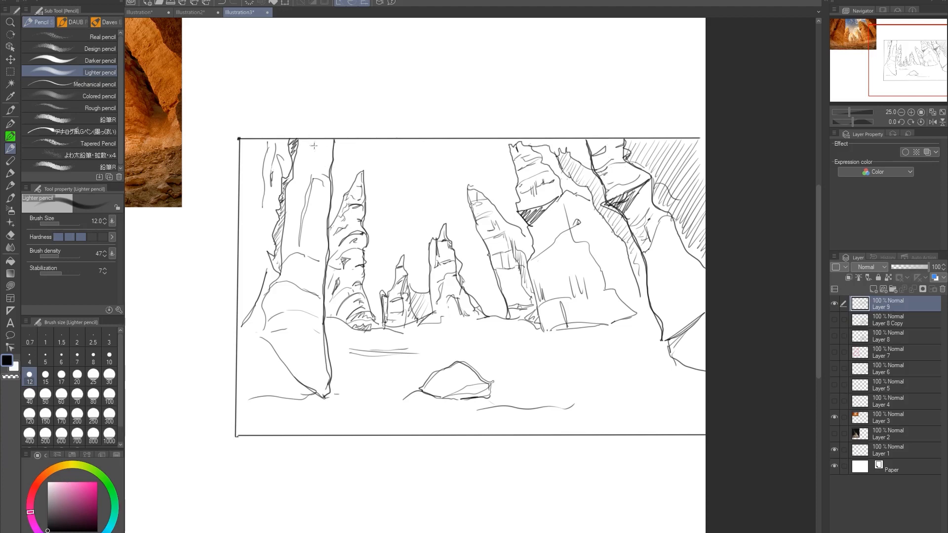
# Step: Add vertical creases to the top of the tall left cliff column and crack lines down the far-right cliff
pyautogui.moveTo(323, 135); pyautogui.dragTo(322, 183)
pyautogui.moveTo(322, 143); pyautogui.dragTo(327, 156)
pyautogui.moveTo(603, 203)
pyautogui.mouseDown()
pyautogui.moveTo(624, 224)
pyautogui.moveTo(621, 212)
pyautogui.moveTo(634, 237)
pyautogui.moveTo(632, 212)
pyautogui.moveTo(642, 223)
pyautogui.mouseUp()
pyautogui.moveTo(647, 265)
pyautogui.mouseDown()
pyautogui.moveTo(686, 252)
pyautogui.moveTo(653, 274)
pyautogui.moveTo(678, 272)
pyautogui.moveTo(651, 290)
pyautogui.moveTo(668, 291)
pyautogui.moveTo(653, 308)
pyautogui.mouseUp()
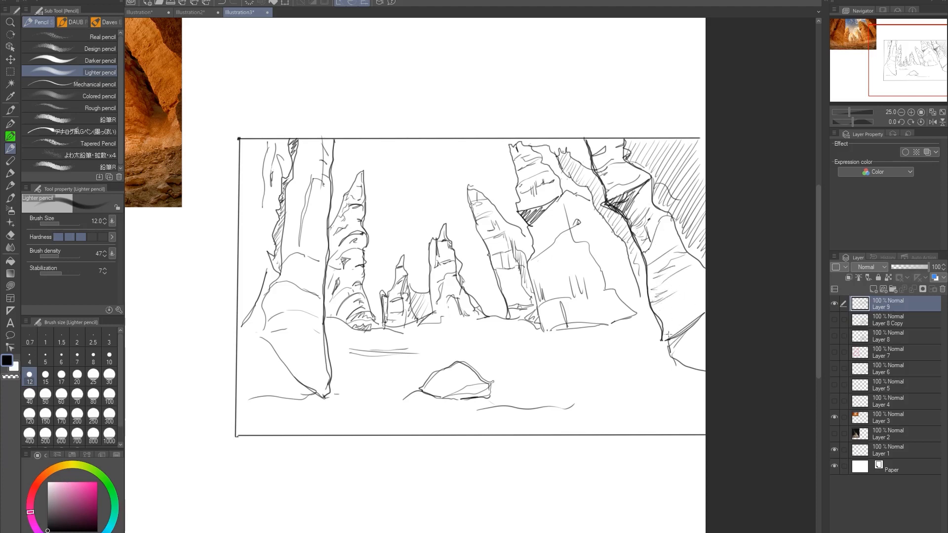
pyautogui.moveTo(665, 315); pyautogui.dragTo(669, 341)
# Step: Sketch small flat foreground rocks on the ground near the right corner and right of the central boulder
pyautogui.moveTo(703, 381)
pyautogui.mouseDown()
pyautogui.moveTo(672, 409)
pyautogui.moveTo(697, 418)
pyautogui.moveTo(700, 406)
pyautogui.moveTo(689, 400)
pyautogui.moveTo(615, 400)
pyautogui.mouseUp()
pyautogui.moveTo(616, 400); pyautogui.dragTo(650, 407)
pyautogui.moveTo(644, 393)
pyautogui.mouseDown()
pyautogui.moveTo(653, 404)
pyautogui.moveTo(617, 401)
pyautogui.moveTo(650, 407)
pyautogui.moveTo(621, 396)
pyautogui.mouseUp()
pyautogui.moveTo(534, 404)
pyautogui.mouseDown()
pyautogui.moveTo(519, 415)
pyautogui.moveTo(538, 412)
pyautogui.mouseUp()
pyautogui.moveTo(527, 410); pyautogui.dragTo(475, 413)
pyautogui.moveTo(476, 414); pyautogui.dragTo(506, 415)
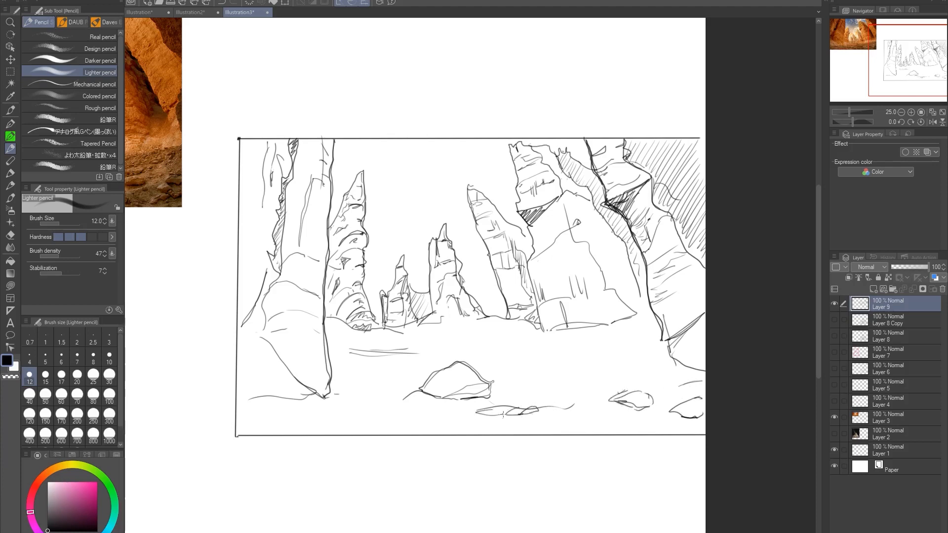
# Step: Draw loose contour lines across the canyon floor and ledge lines around the base of the large right rock
pyautogui.moveTo(400, 398); pyautogui.dragTo(431, 395)
pyautogui.moveTo(350, 398)
pyautogui.mouseDown()
pyautogui.moveTo(382, 401)
pyautogui.moveTo(289, 412)
pyautogui.moveTo(328, 399)
pyautogui.moveTo(324, 393)
pyautogui.moveTo(356, 393)
pyautogui.moveTo(338, 382)
pyautogui.moveTo(390, 384)
pyautogui.moveTo(370, 379)
pyautogui.moveTo(407, 373)
pyautogui.mouseUp()
pyautogui.moveTo(340, 371); pyautogui.dragTo(371, 368)
pyautogui.moveTo(349, 366)
pyautogui.mouseDown()
pyautogui.moveTo(412, 365)
pyautogui.moveTo(325, 352)
pyautogui.moveTo(510, 361)
pyautogui.moveTo(476, 356)
pyautogui.moveTo(514, 358)
pyautogui.moveTo(529, 346)
pyautogui.moveTo(501, 344)
pyautogui.moveTo(531, 342)
pyautogui.mouseUp()
pyautogui.moveTo(525, 308)
pyautogui.mouseDown()
pyautogui.moveTo(542, 328)
pyautogui.moveTo(562, 330)
pyautogui.moveTo(556, 335)
pyautogui.moveTo(592, 326)
pyautogui.mouseUp()
pyautogui.moveTo(596, 289)
pyautogui.mouseDown()
pyautogui.moveTo(633, 314)
pyautogui.moveTo(627, 304)
pyautogui.mouseUp()
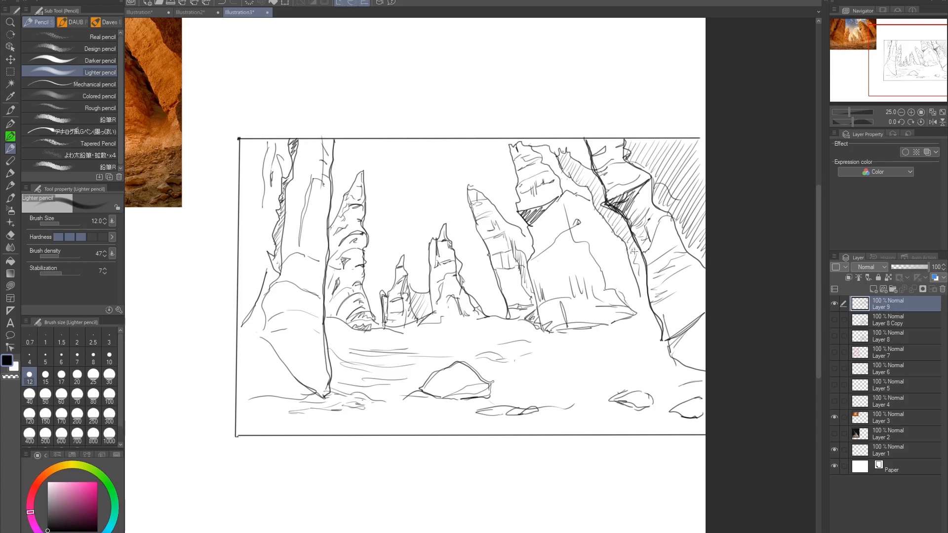
# Step: Fill the shadowed side between the large right rock and the far-right cliff with diagonal hatching and darker edges
pyautogui.moveTo(632, 246); pyautogui.dragTo(649, 306)
pyautogui.moveTo(574, 179); pyautogui.dragTo(596, 228)
pyautogui.moveTo(567, 200); pyautogui.dragTo(581, 240)
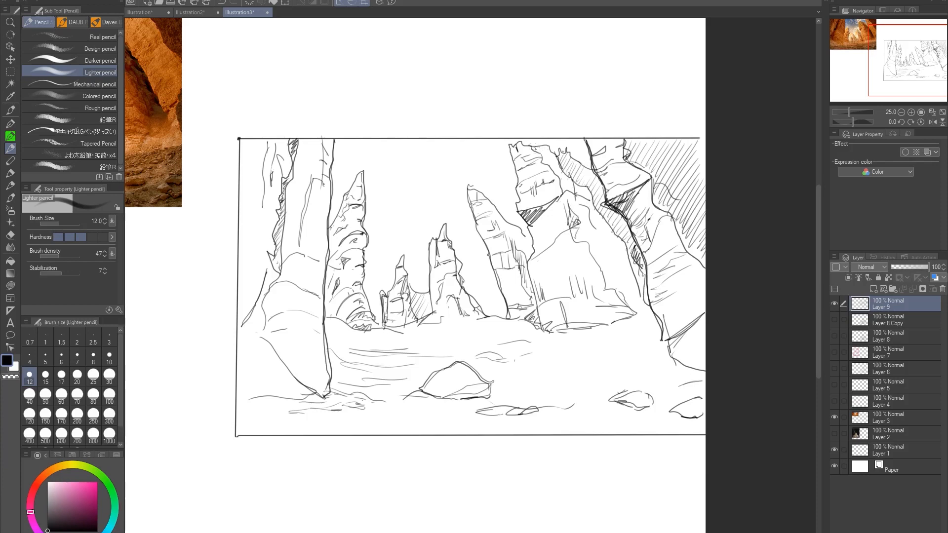
pyautogui.moveTo(539, 147)
pyautogui.mouseDown()
pyautogui.moveTo(582, 208)
pyautogui.moveTo(586, 245)
pyautogui.moveTo(618, 272)
pyautogui.mouseUp()
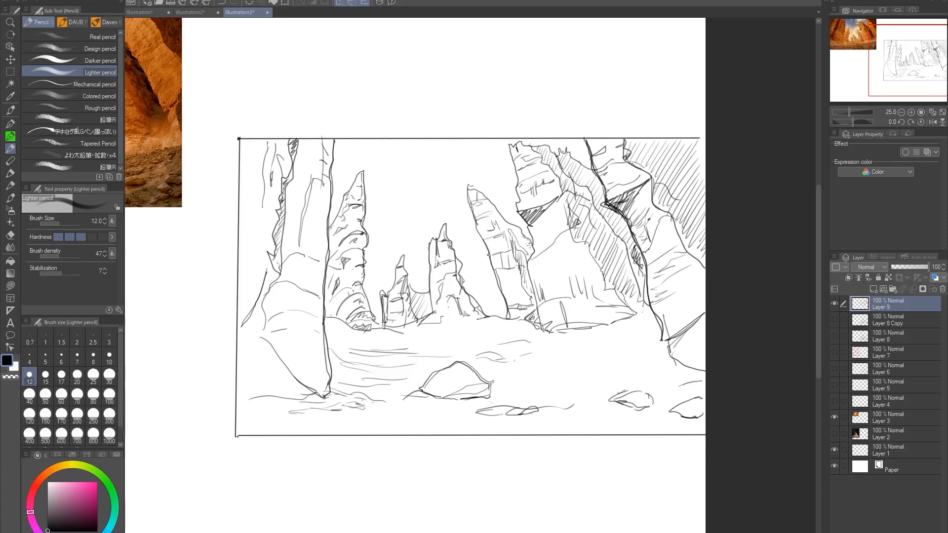
# Step: Add cracks and short shading strokes to the leaning spire from its middle down to its base
pyautogui.moveTo(517, 254)
pyautogui.mouseDown()
pyautogui.moveTo(526, 283)
pyautogui.moveTo(511, 273)
pyautogui.moveTo(504, 291)
pyautogui.moveTo(511, 305)
pyautogui.mouseUp()
pyautogui.moveTo(498, 269)
pyautogui.mouseDown()
pyautogui.moveTo(487, 230)
pyautogui.moveTo(495, 249)
pyautogui.moveTo(482, 230)
pyautogui.mouseUp()
pyautogui.moveTo(489, 252); pyautogui.dragTo(506, 325)
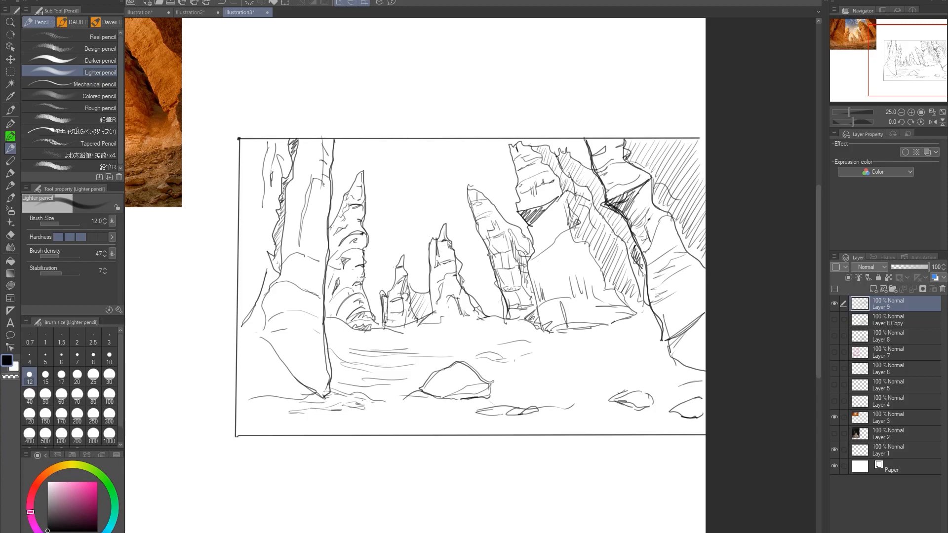
# Step: Detail the foot of the left cliff column with cracks and draw ground lines along the frame's lower-left corner
pyautogui.moveTo(263, 338); pyautogui.dragTo(283, 338)
pyautogui.moveTo(279, 340); pyautogui.dragTo(275, 347)
pyautogui.moveTo(277, 340); pyautogui.dragTo(283, 359)
pyautogui.moveTo(284, 364)
pyautogui.mouseDown()
pyautogui.moveTo(303, 352)
pyautogui.moveTo(313, 375)
pyautogui.moveTo(321, 364)
pyautogui.moveTo(310, 380)
pyautogui.moveTo(303, 372)
pyautogui.moveTo(309, 385)
pyautogui.moveTo(292, 369)
pyautogui.moveTo(303, 387)
pyautogui.mouseUp()
pyautogui.moveTo(249, 366); pyautogui.dragTo(249, 375)
pyautogui.moveTo(251, 369); pyautogui.dragTo(285, 389)
pyautogui.moveTo(240, 377)
pyautogui.mouseDown()
pyautogui.moveTo(279, 397)
pyautogui.moveTo(257, 358)
pyautogui.moveTo(304, 398)
pyautogui.mouseUp()
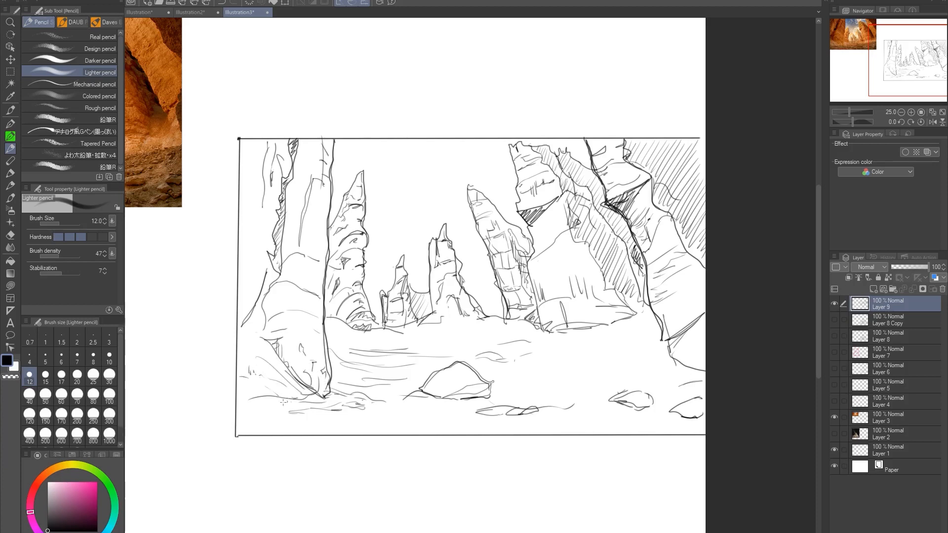
pyautogui.moveTo(245, 403); pyautogui.dragTo(284, 399)
# Step: Hatch the shadowed slope behind the left cliff column and add crease lines down the column's face
pyautogui.moveTo(253, 314)
pyautogui.mouseDown()
pyautogui.moveTo(238, 334)
pyautogui.moveTo(250, 325)
pyautogui.mouseUp()
pyautogui.moveTo(254, 315); pyautogui.dragTo(240, 331)
pyautogui.moveTo(270, 272)
pyautogui.mouseDown()
pyautogui.moveTo(253, 310)
pyautogui.moveTo(262, 322)
pyautogui.moveTo(242, 330)
pyautogui.moveTo(280, 267)
pyautogui.mouseUp()
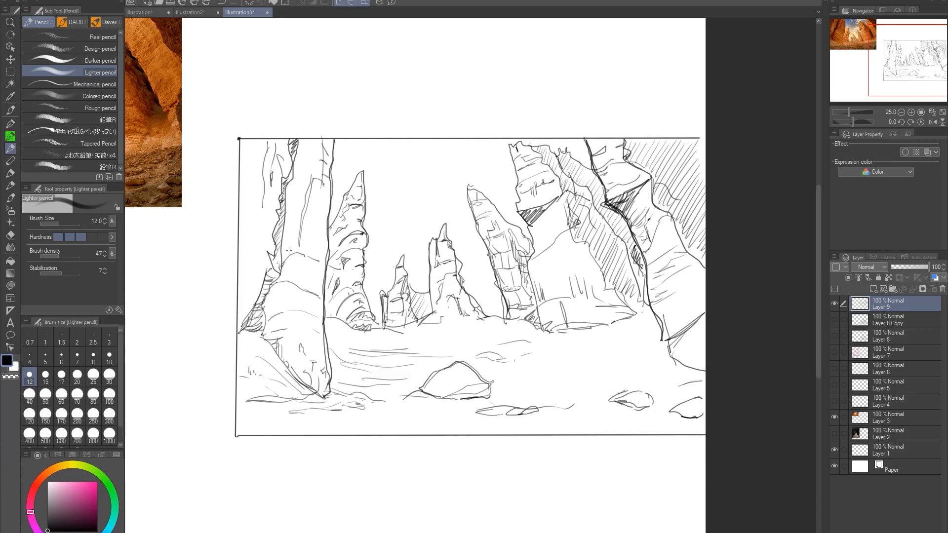
pyautogui.moveTo(319, 179); pyautogui.dragTo(299, 250)
# Step: Finish the canyon sketch with strokes under the large right rock, on the far-left wall and at the right cliff's foot
pyautogui.scroll(-3, 538, 294)
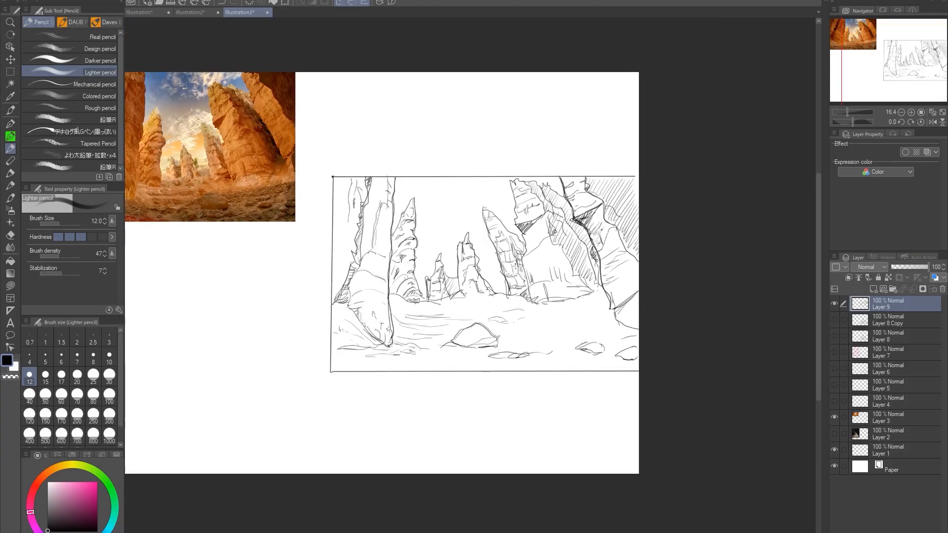
pyautogui.scroll(1, 540, 282)
pyautogui.scroll(-2, 518, 294)
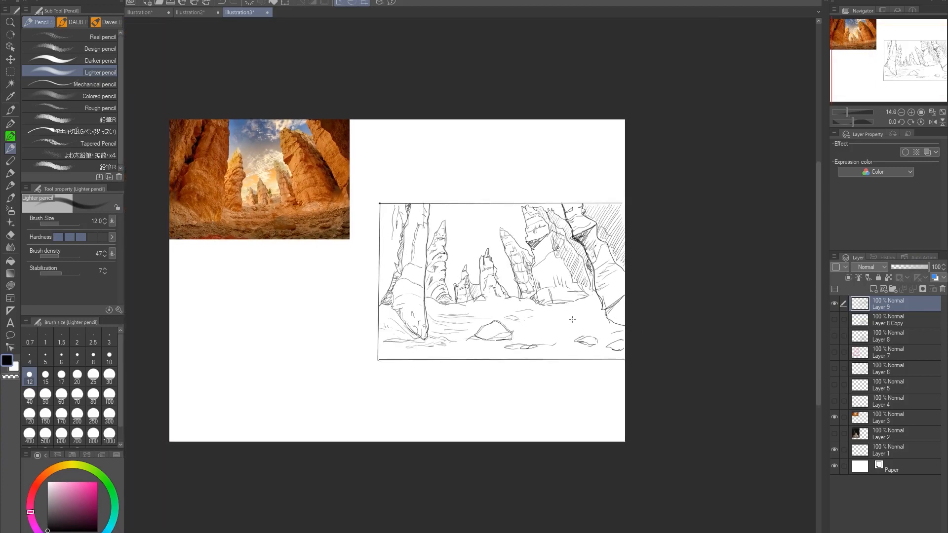
pyautogui.scroll(1, 556, 316)
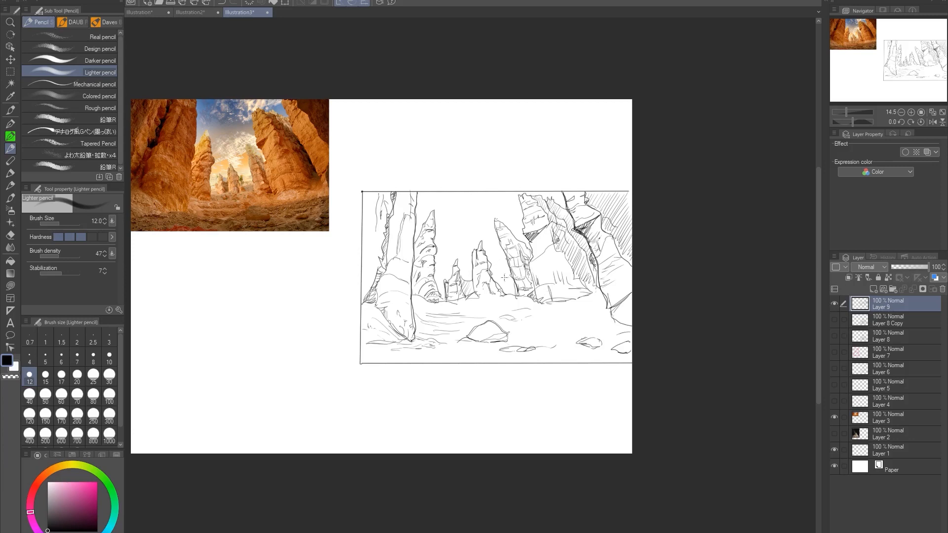
pyautogui.moveTo(541, 303); pyautogui.dragTo(607, 295)
pyautogui.moveTo(375, 254)
pyautogui.mouseDown()
pyautogui.moveTo(365, 263)
pyautogui.moveTo(382, 267)
pyautogui.moveTo(365, 232)
pyautogui.mouseUp()
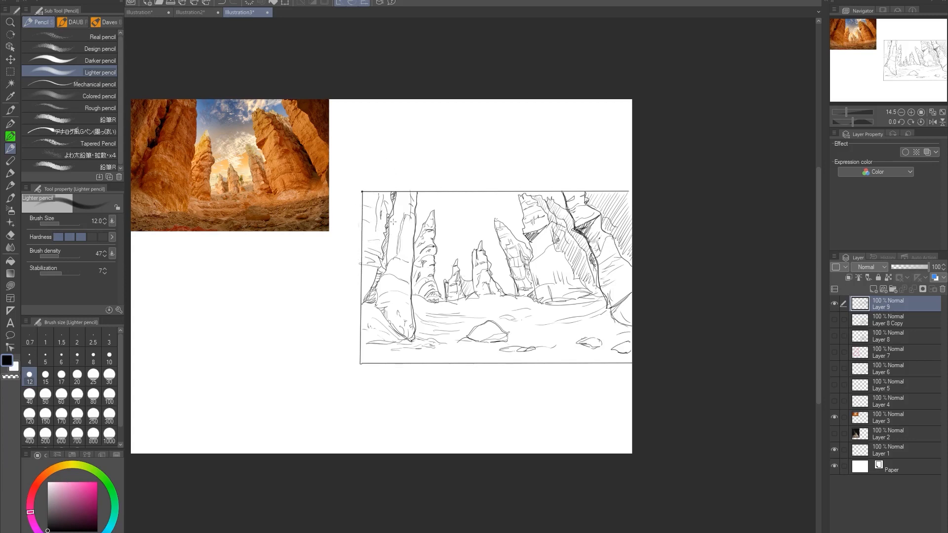
pyautogui.moveTo(615, 309); pyautogui.dragTo(624, 325)
# Step: Hide the canyon sketch and its photo, and show the tree root photo with the Layer 8 Copy drawing
pyautogui.click(834, 305)
pyautogui.click(835, 434)
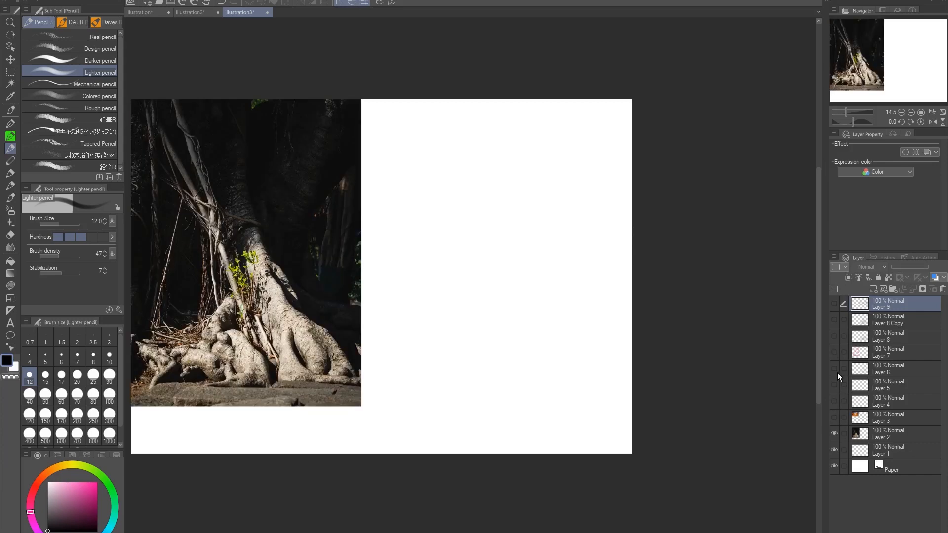
pyautogui.click(835, 320)
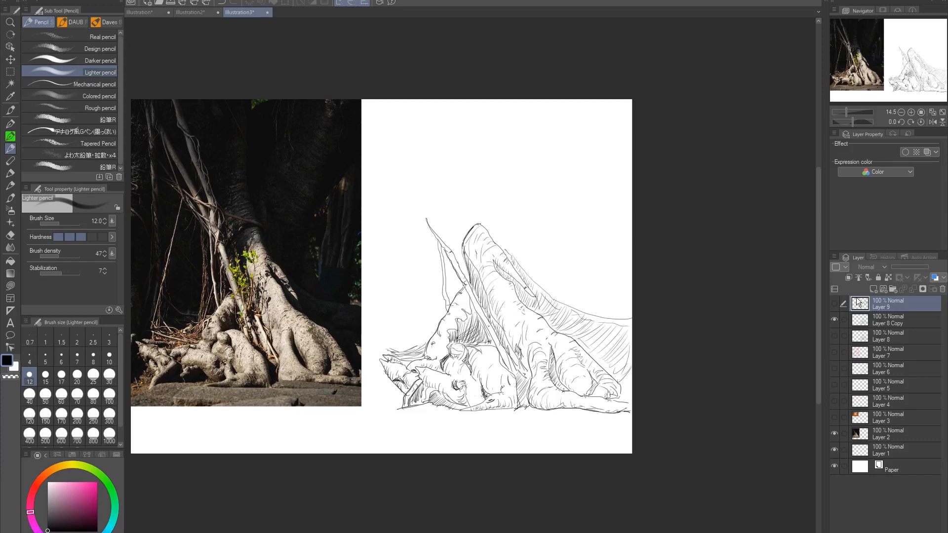
# Step: Show the Layer 9 canyon sketch together with the Layer 8 Copy root drawing, and hide the Layer 2 photo
pyautogui.click(833, 320)
pyautogui.click(833, 306)
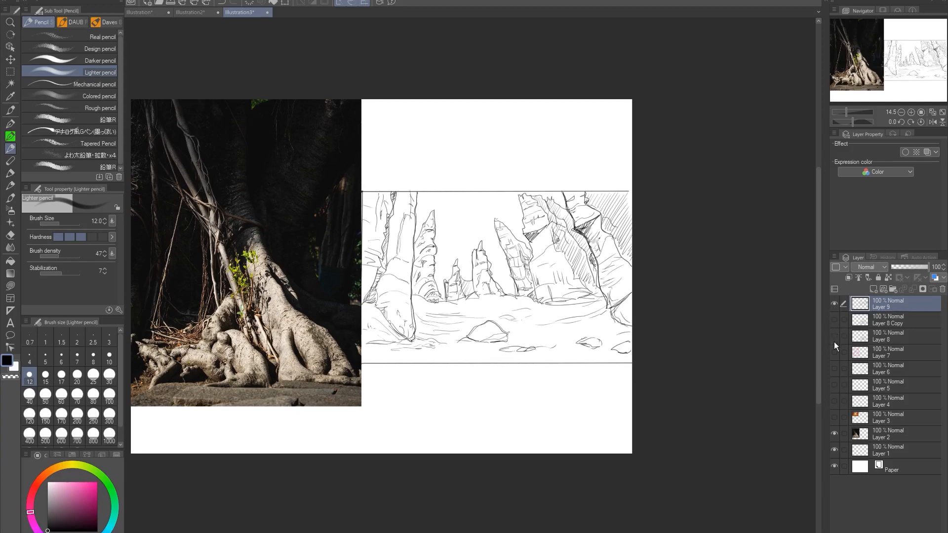
pyautogui.click(834, 434)
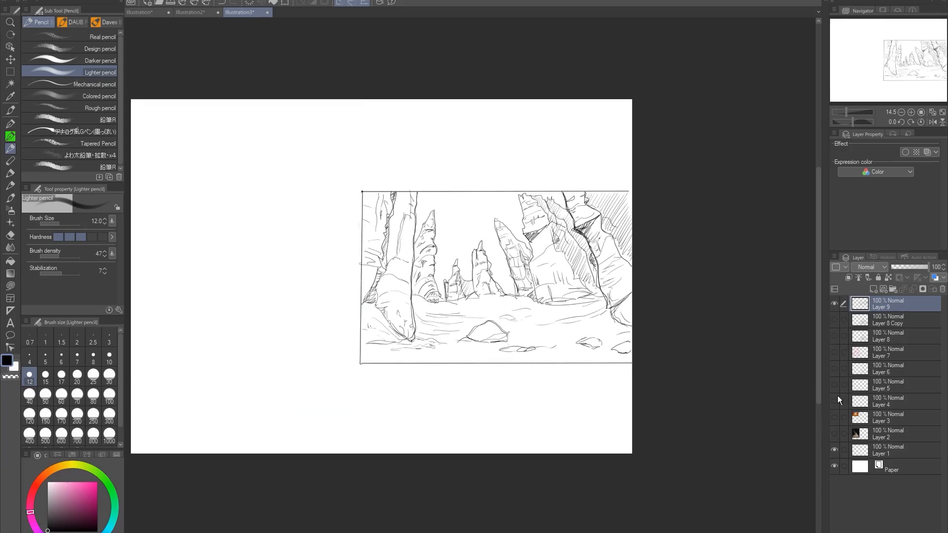
pyautogui.click(835, 320)
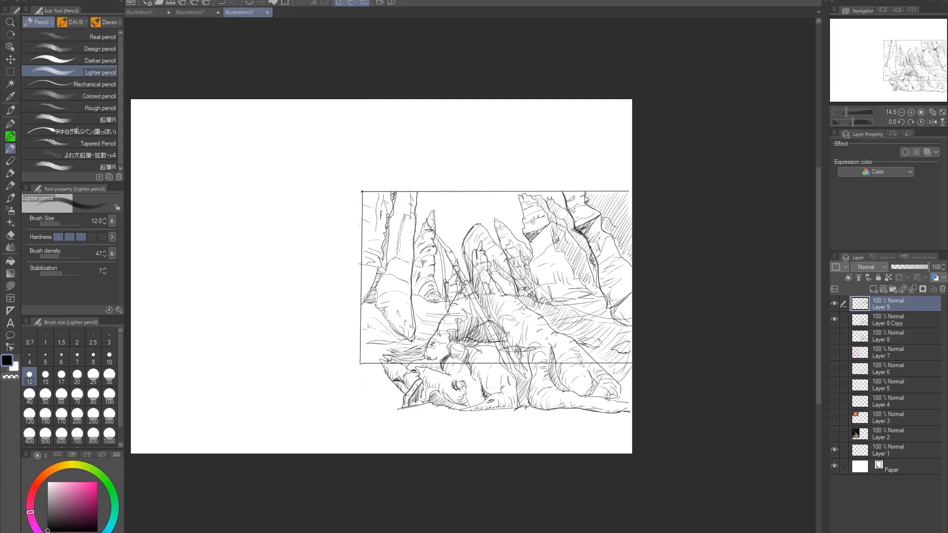
# Step: Move the canyon sketch layer to the page's upper-left area, clear of the tree root drawing
pyautogui.click(10, 59)
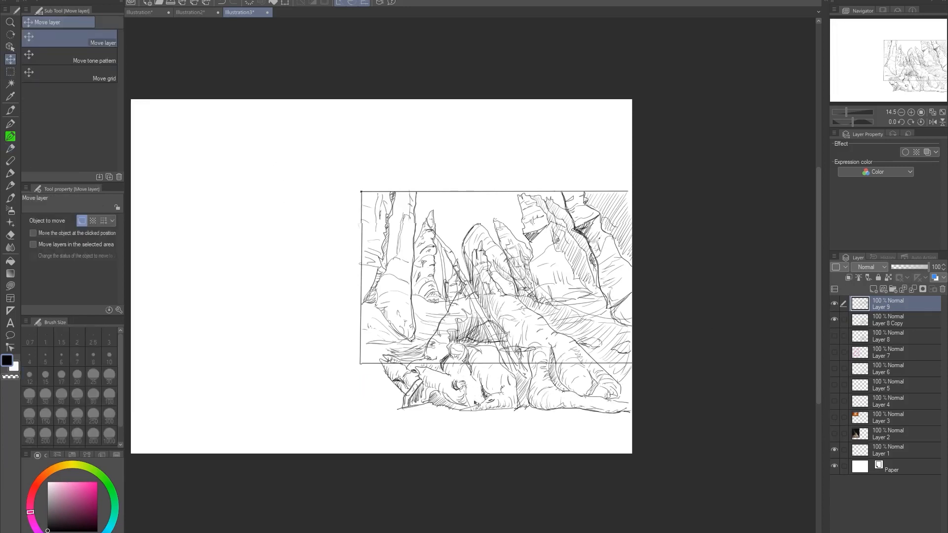
pyautogui.moveTo(482, 397)
pyautogui.mouseDown()
pyautogui.moveTo(394, 395)
pyautogui.moveTo(263, 348)
pyautogui.mouseUp()
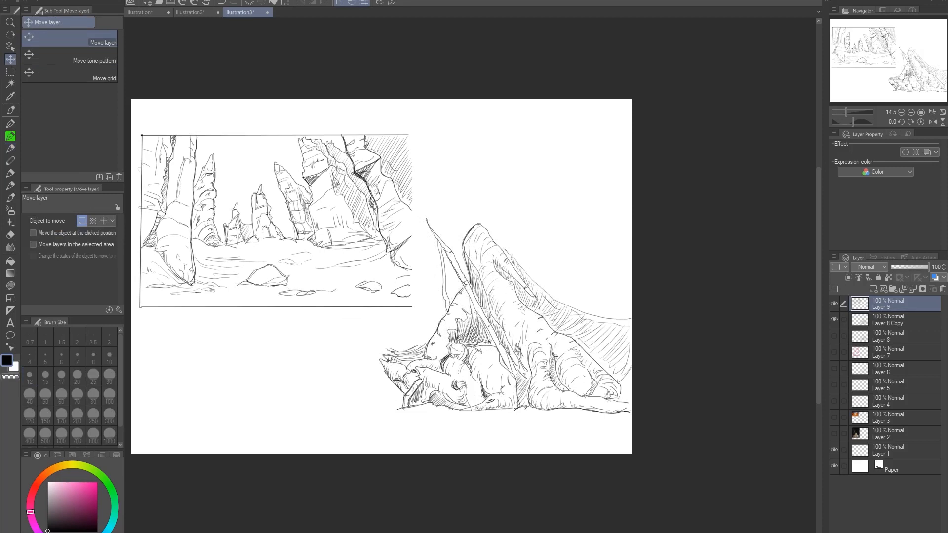
pyautogui.scroll(1, 508, 363)
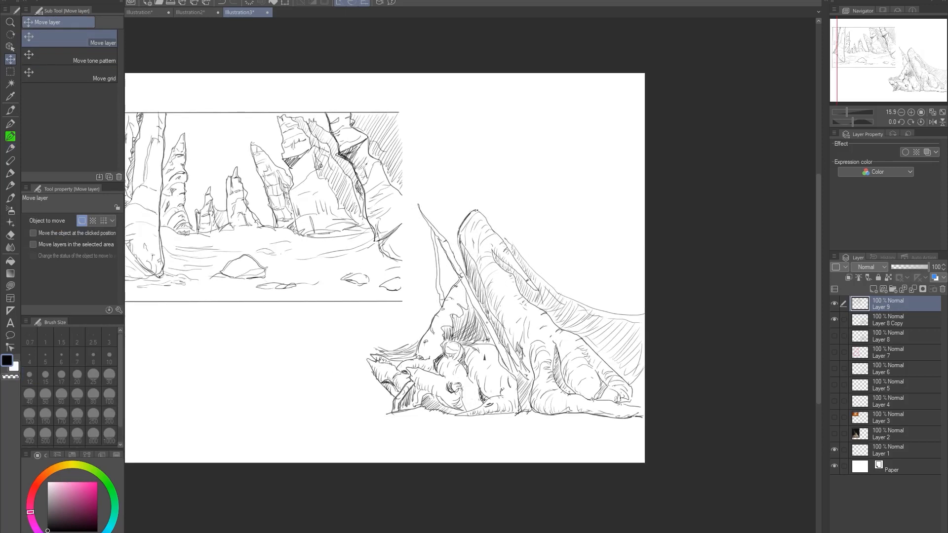
pyautogui.moveTo(507, 363); pyautogui.dragTo(589, 383)
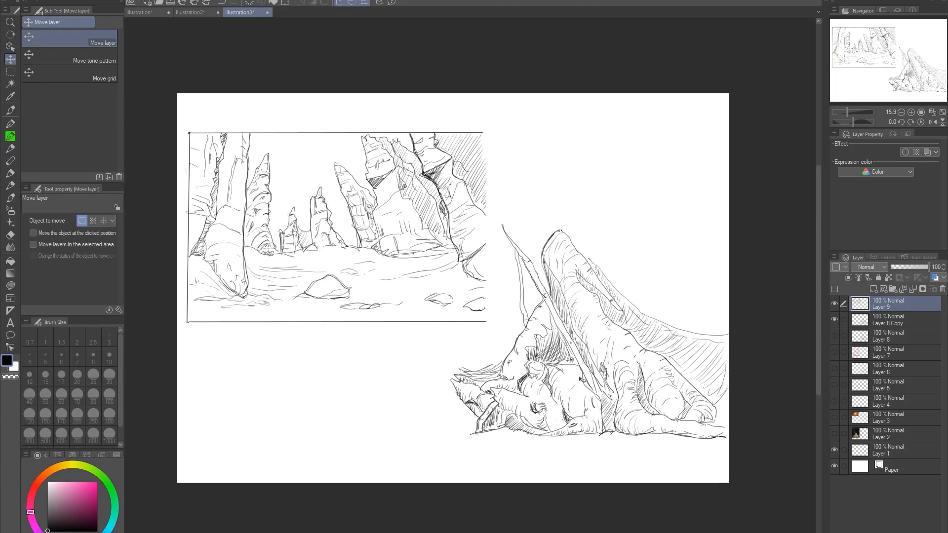